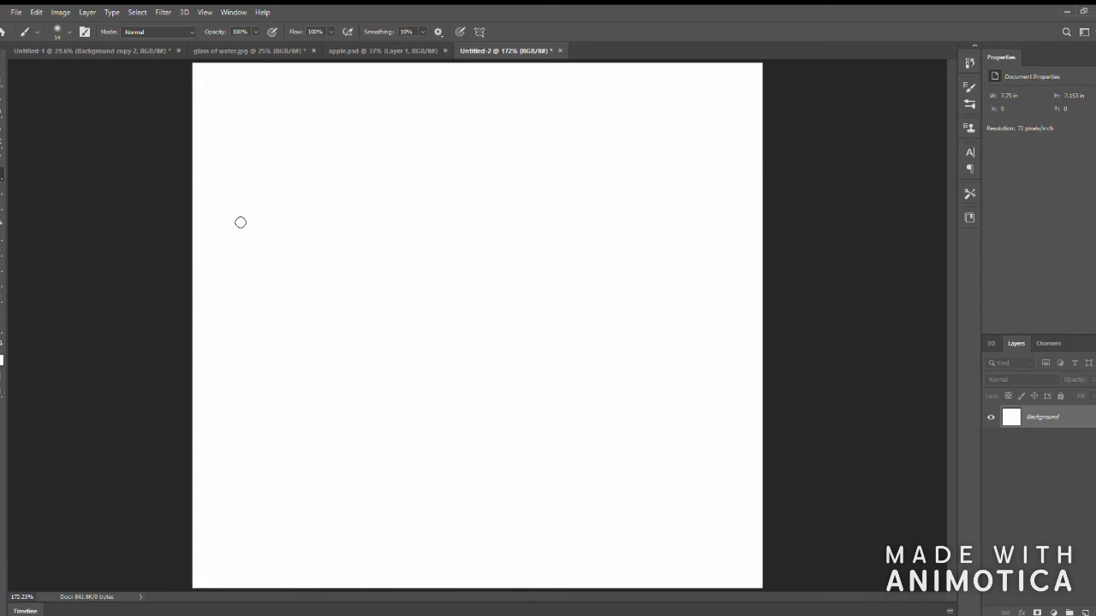
Brush black test strokes, crossing curves and a looping scribble over the left half of the canvas without pressure-controlled opacity.
drag(230, 197, 268, 301)
drag(235, 193, 310, 306)
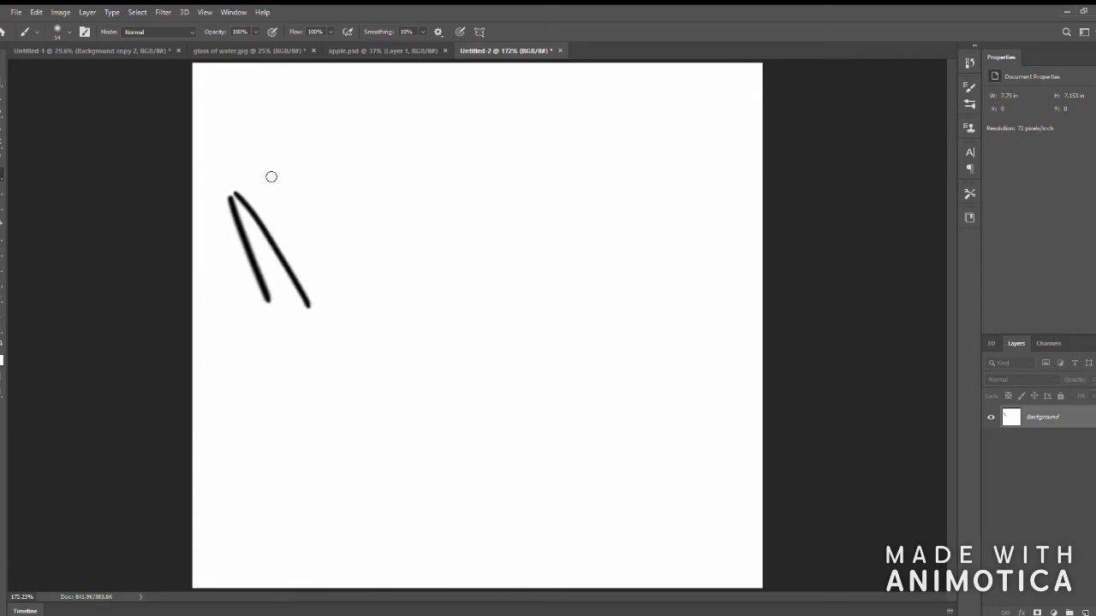
drag(273, 178, 344, 286)
drag(296, 402, 387, 347)
mouse_move(231, 378)
mouse_down()
mouse_move(370, 310)
mouse_move(261, 338)
mouse_move(333, 407)
mouse_move(323, 430)
mouse_up()
drag(309, 339, 246, 418)
mouse_move(295, 374)
mouse_down()
mouse_move(261, 424)
mouse_move(282, 477)
mouse_up()
mouse_move(351, 374)
mouse_down()
mouse_move(476, 402)
mouse_move(338, 381)
mouse_move(435, 409)
mouse_up()
drag(411, 471, 364, 321)
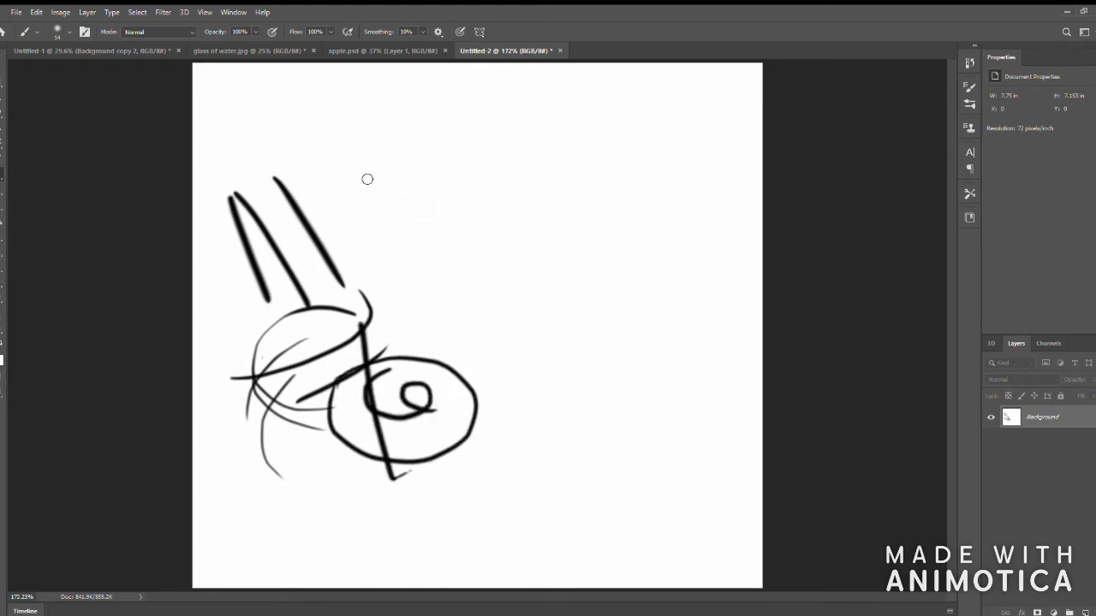
Turn on pen pressure for brush opacity and paint straight, curved and scribbled test strokes of varying pressure on the canvas's right half.
click(270, 32)
drag(453, 203, 545, 306)
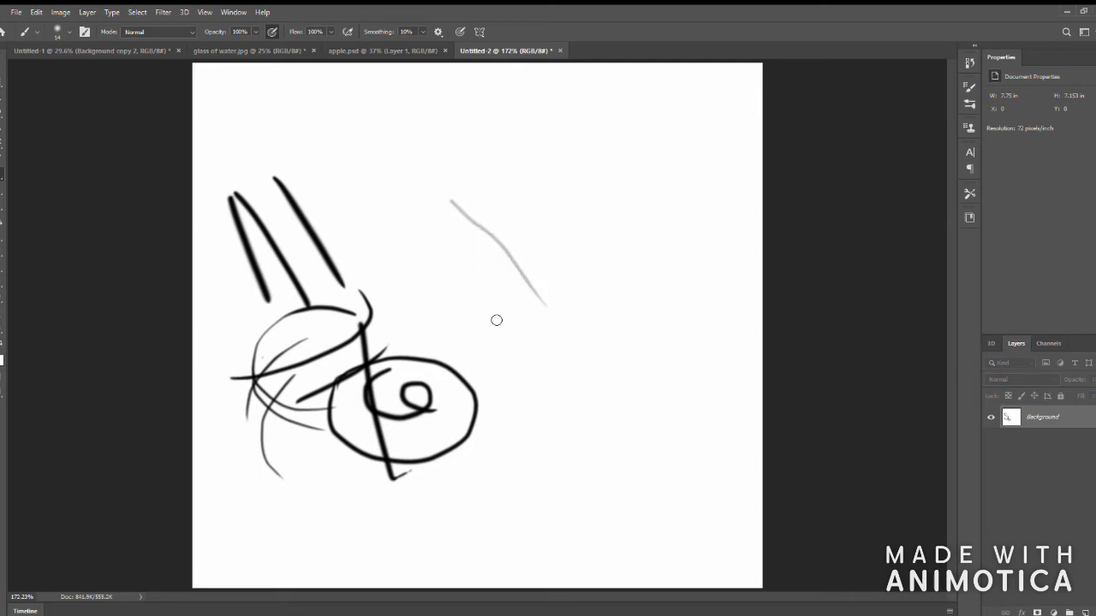
drag(434, 275, 615, 425)
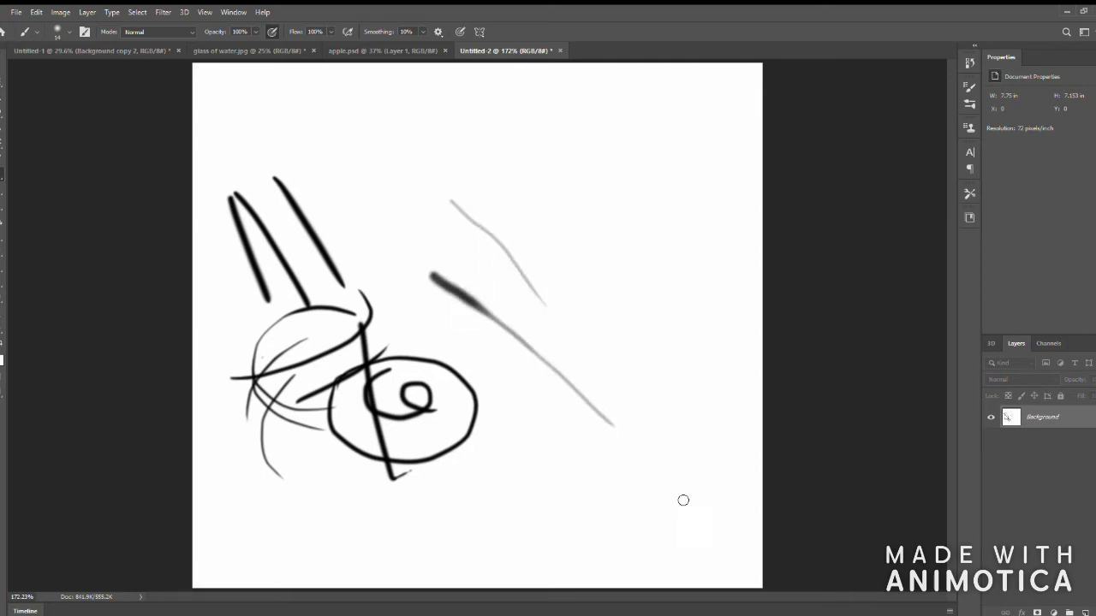
mouse_move(480, 518)
mouse_down()
mouse_move(539, 477)
mouse_move(553, 357)
mouse_move(635, 269)
mouse_move(530, 226)
mouse_up()
mouse_move(544, 300)
mouse_down()
mouse_move(592, 315)
mouse_move(625, 428)
mouse_up()
drag(609, 464, 696, 436)
drag(604, 519, 587, 520)
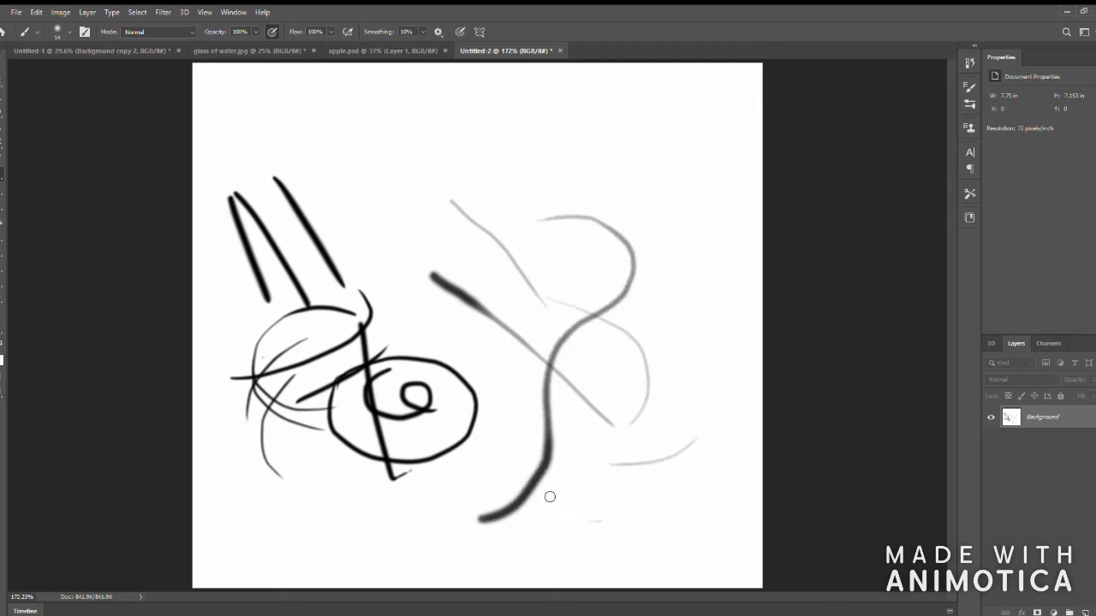
mouse_move(420, 454)
mouse_down()
mouse_move(492, 497)
mouse_move(512, 484)
mouse_move(495, 445)
mouse_up()
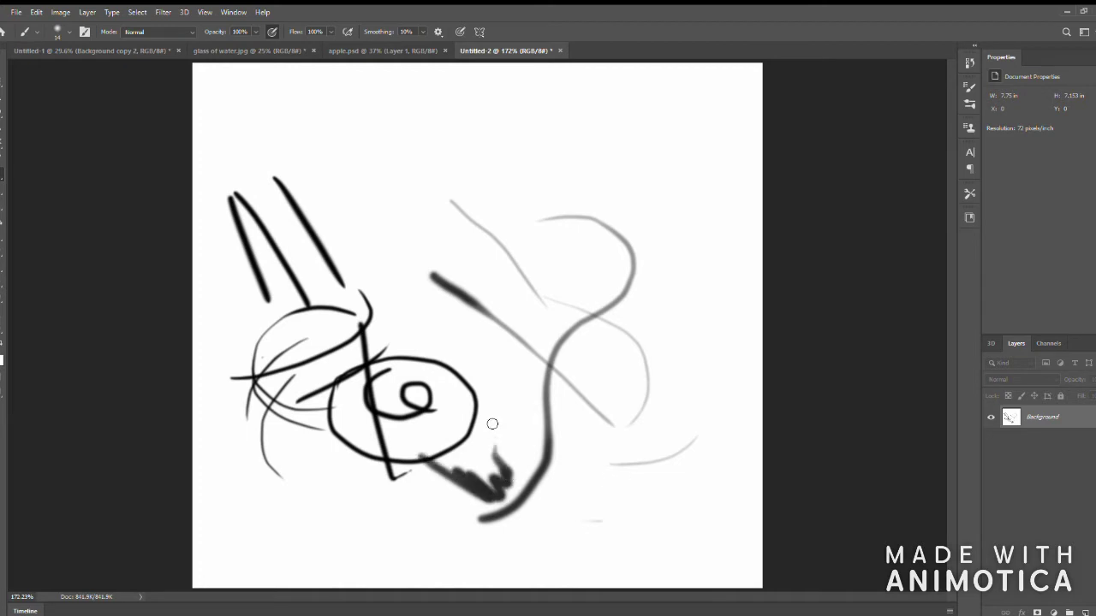
Brush more faint pressure-opacity test strokes and sketch a light cylinder-like shape near the top of the canvas.
mouse_move(622, 217)
mouse_down()
mouse_move(664, 189)
mouse_move(687, 334)
mouse_up()
mouse_move(416, 186)
mouse_down()
mouse_move(425, 185)
mouse_move(323, 192)
mouse_up()
drag(335, 145, 342, 225)
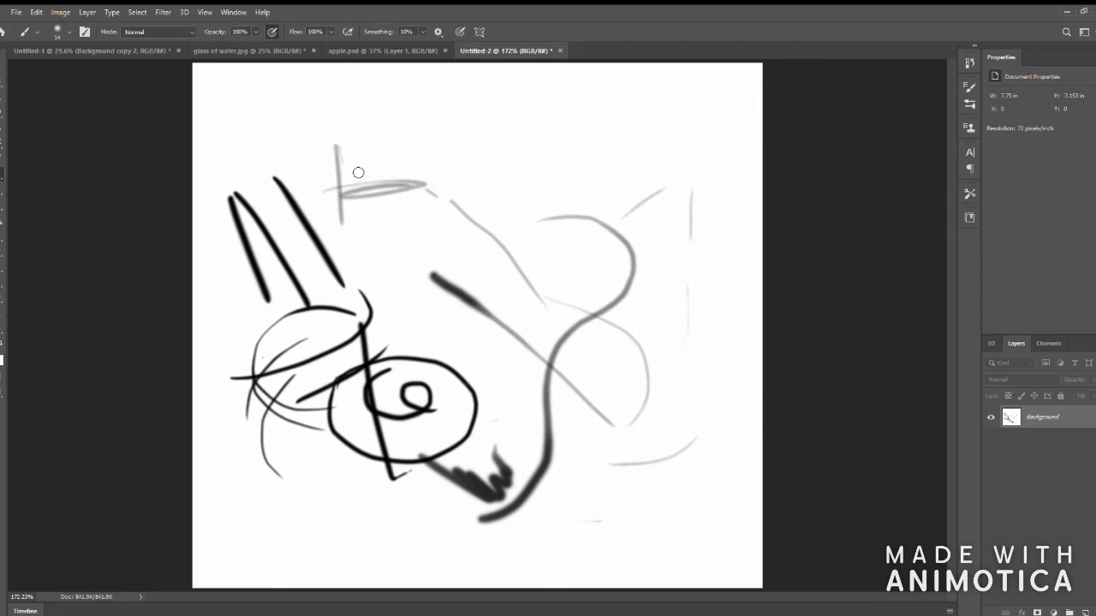
drag(422, 146, 420, 223)
mouse_move(322, 235)
mouse_down()
mouse_move(434, 228)
mouse_move(341, 228)
mouse_up()
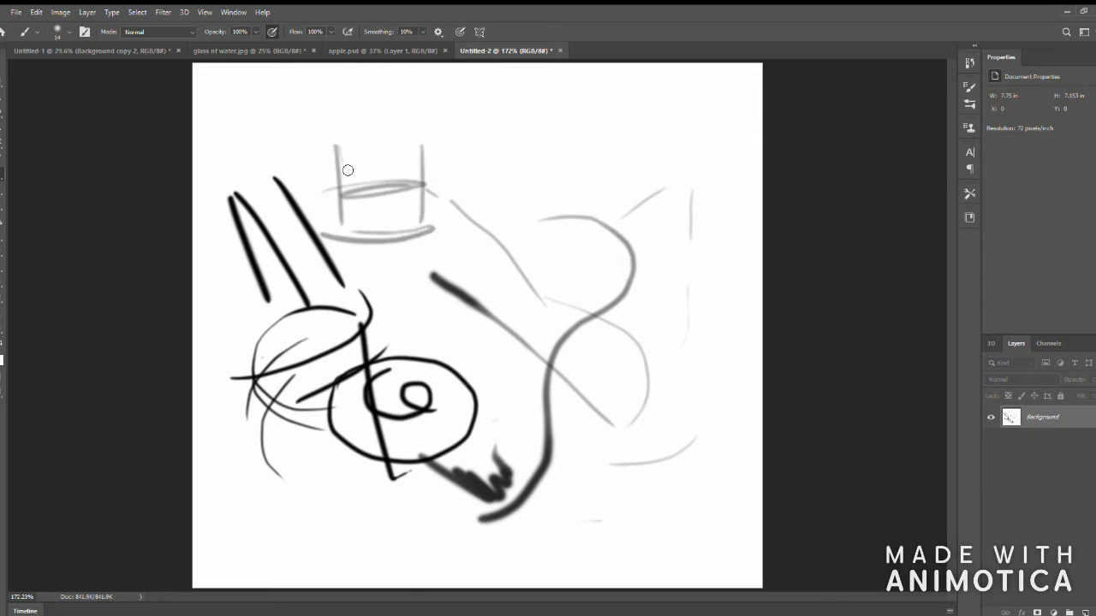
drag(333, 149, 423, 144)
drag(423, 145, 333, 154)
drag(346, 202, 345, 225)
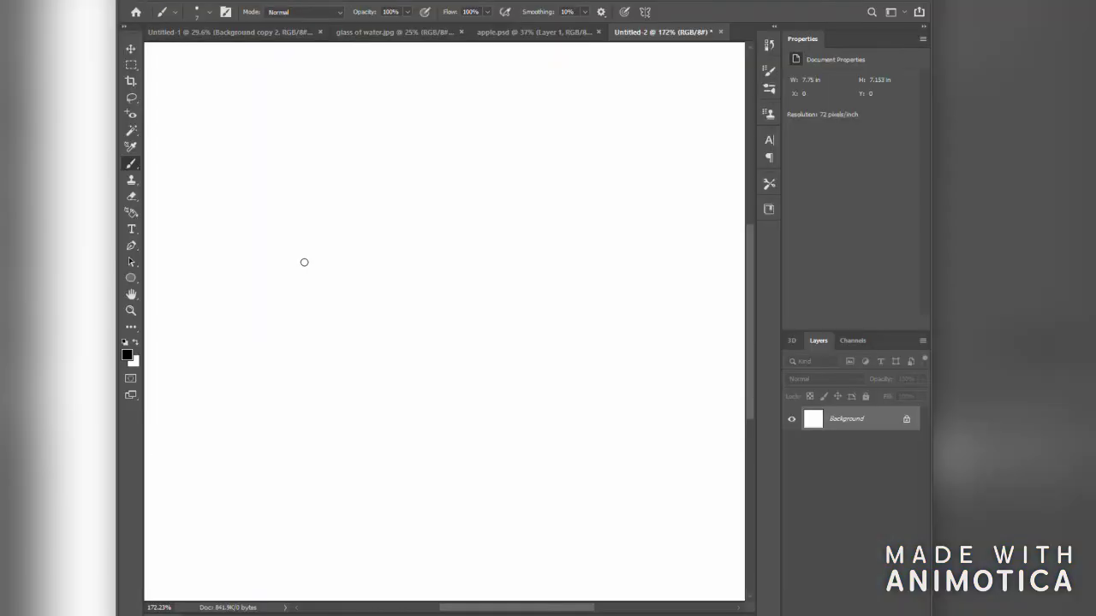
Sketch the square front face of a cube in black with a thin brush on the blank canvas.
mouse_move(296, 256)
mouse_down()
mouse_move(274, 340)
mouse_move(286, 329)
mouse_up()
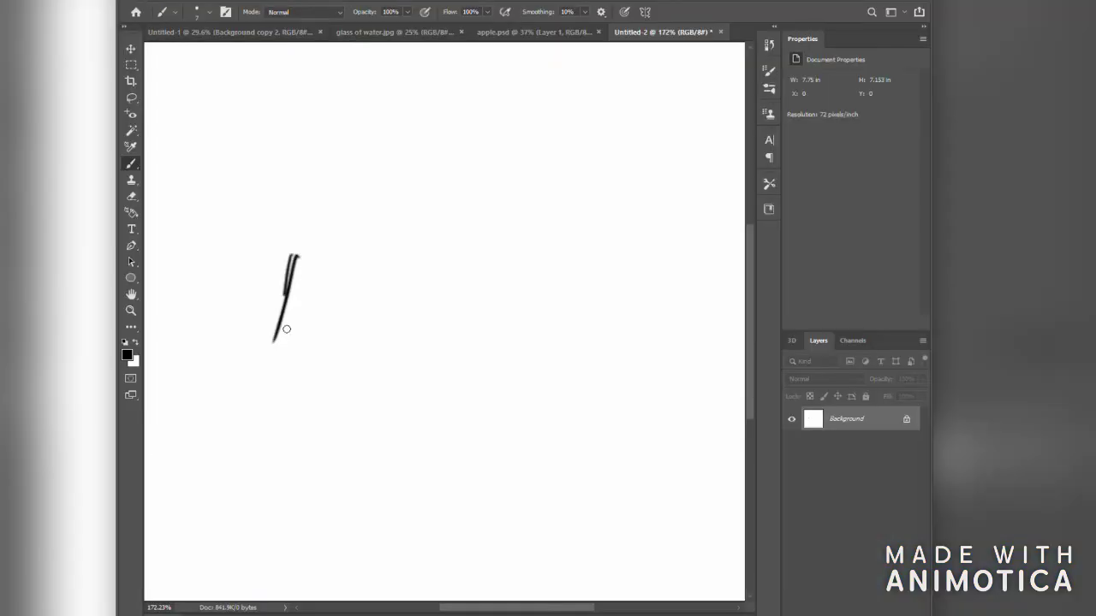
mouse_move(294, 245)
mouse_down()
mouse_move(298, 357)
mouse_move(417, 257)
mouse_move(388, 336)
mouse_up()
drag(406, 238, 408, 354)
mouse_move(268, 351)
mouse_down()
mouse_move(410, 353)
mouse_move(394, 364)
mouse_up()
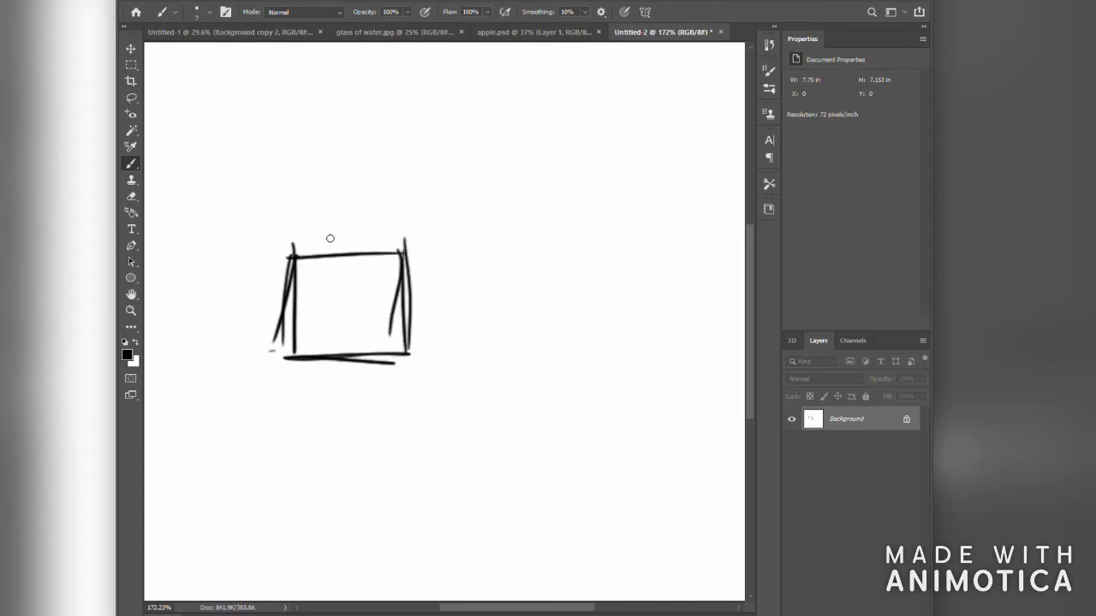
Sketch the receding edges of the cube to outline its top and right side faces.
drag(286, 247, 360, 228)
mouse_move(292, 257)
mouse_down()
mouse_move(402, 227)
mouse_move(473, 217)
mouse_up()
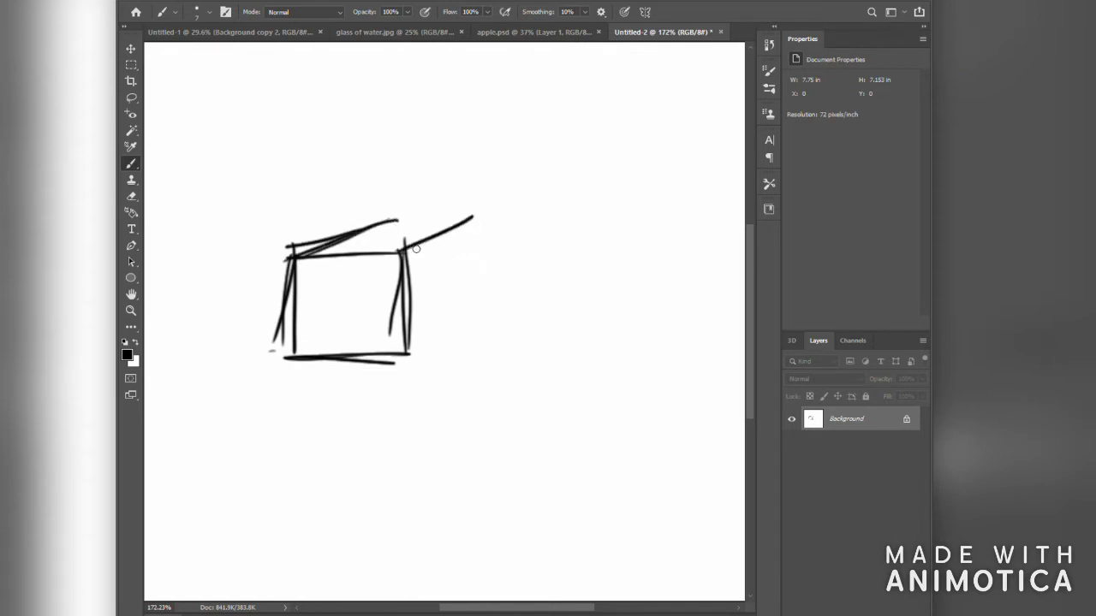
drag(411, 350, 466, 322)
mouse_move(472, 228)
mouse_down()
mouse_move(464, 317)
mouse_move(481, 290)
mouse_move(475, 320)
mouse_up()
mouse_move(381, 227)
mouse_down()
mouse_move(471, 218)
mouse_move(433, 217)
mouse_up()
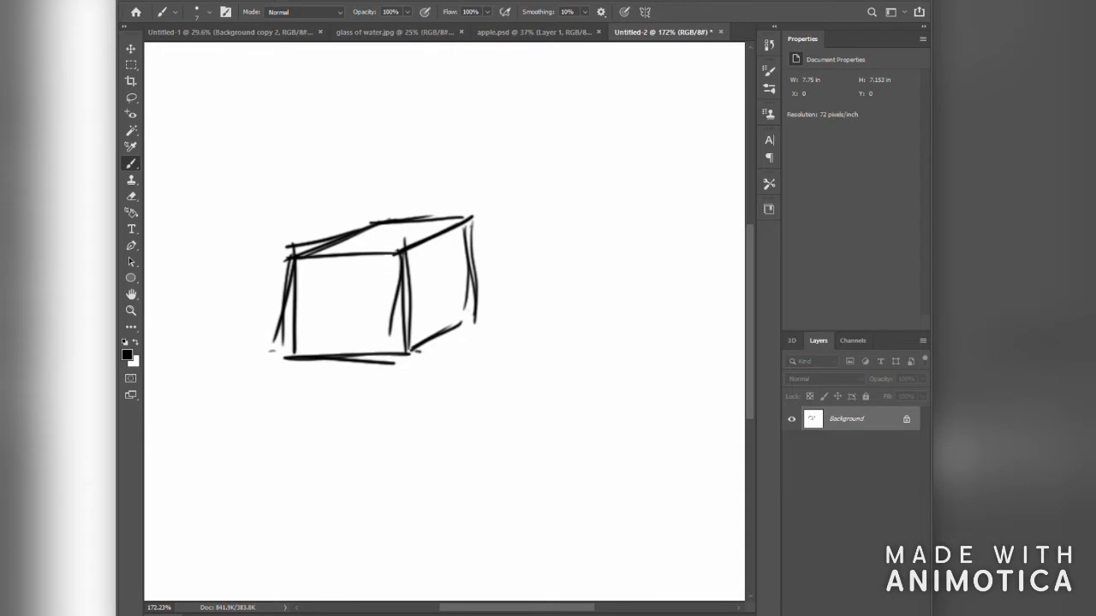
Add a new layer above the sketch and enlarge the brush to 15, undoing the test dab.
key(ctrl+alt+shift+n)
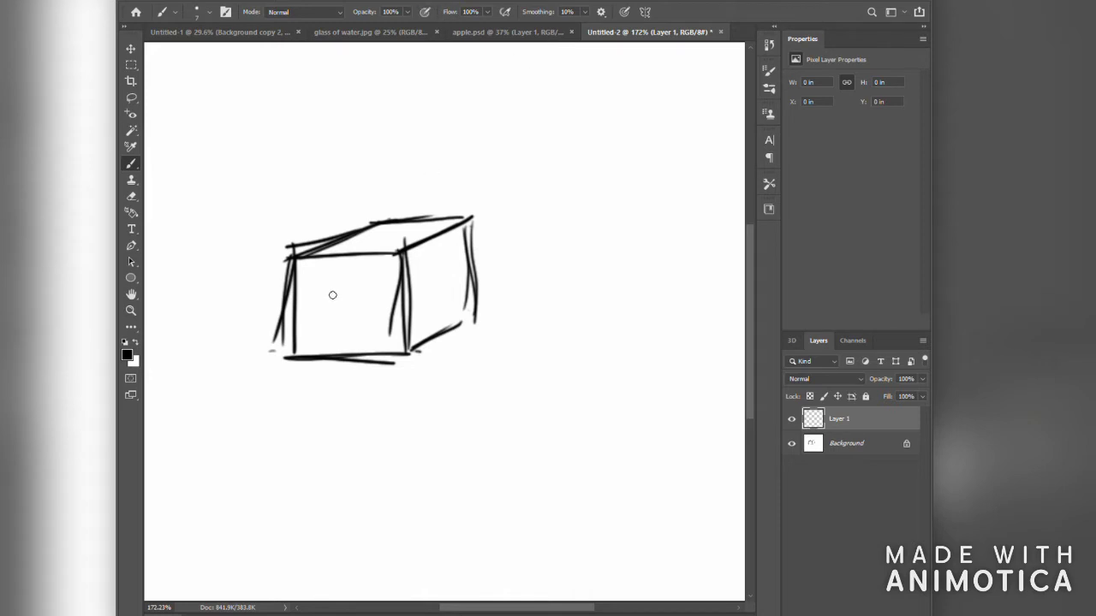
key(bracketright)
key(bracketright)
key(bracketright)
key(bracketright)
click(613, 305)
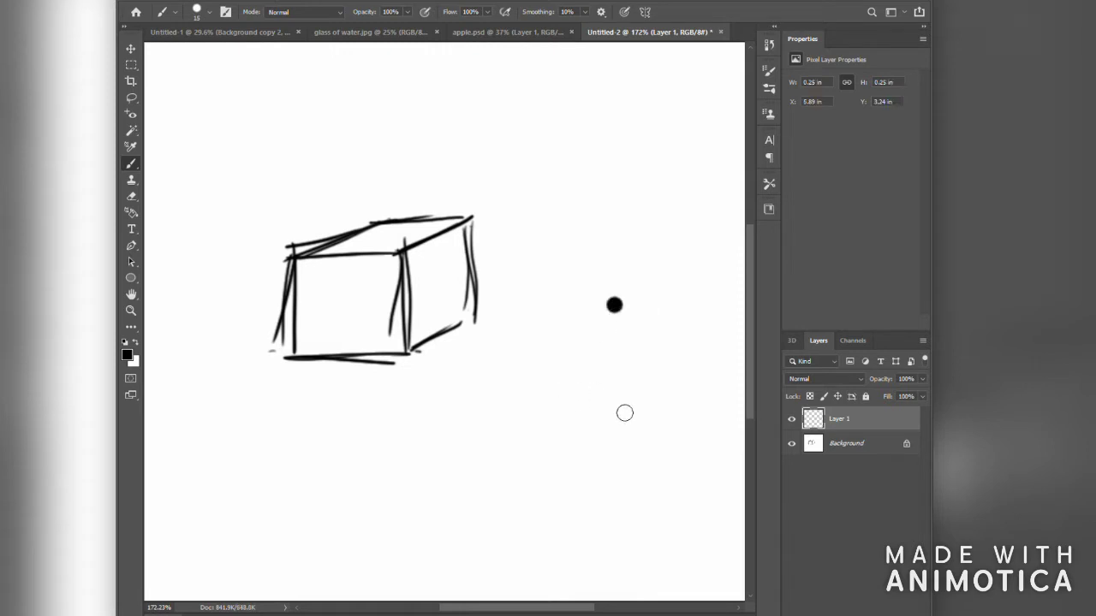
key(ctrl+z)
Set the foreground color to dark gray and scribble a first coat over the cube's front face.
key(i)
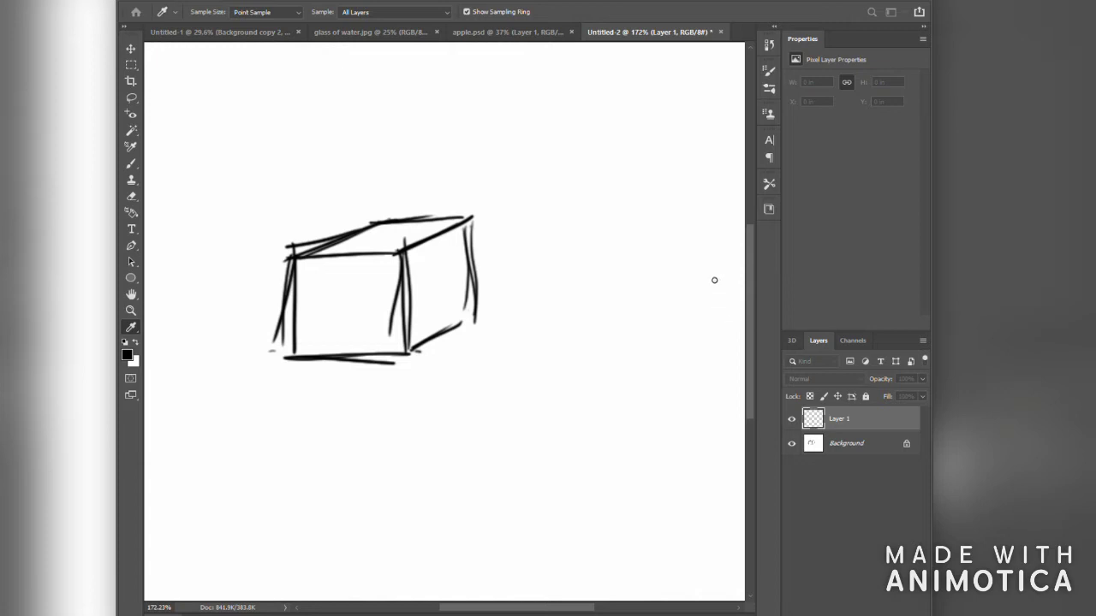
key(b)
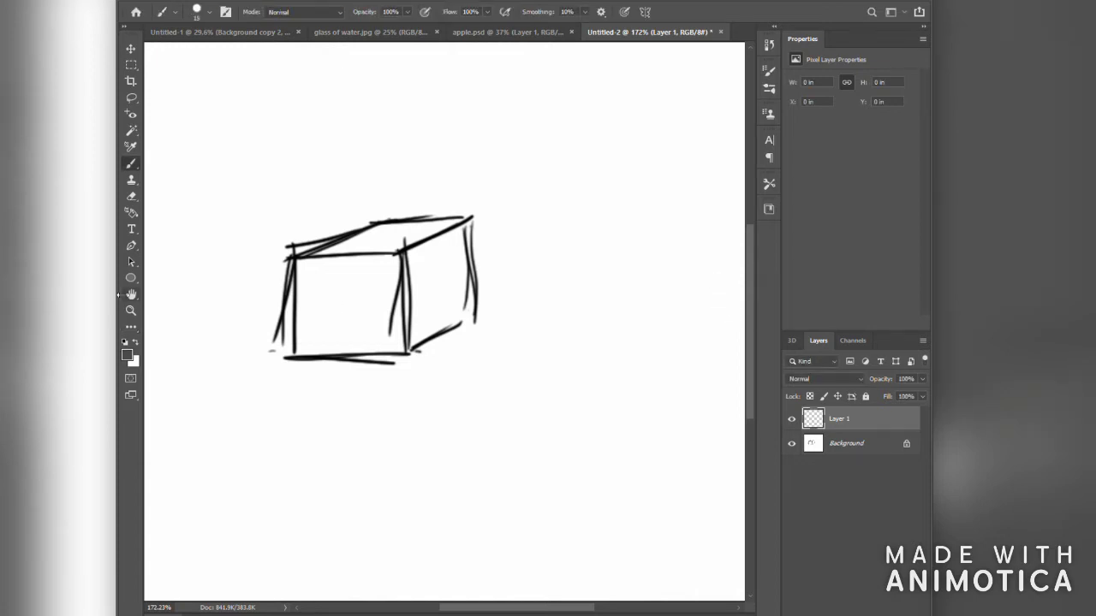
mouse_move(357, 281)
mouse_down()
mouse_move(315, 306)
mouse_move(314, 294)
mouse_move(314, 340)
mouse_move(339, 303)
mouse_move(369, 324)
mouse_move(405, 303)
mouse_up()
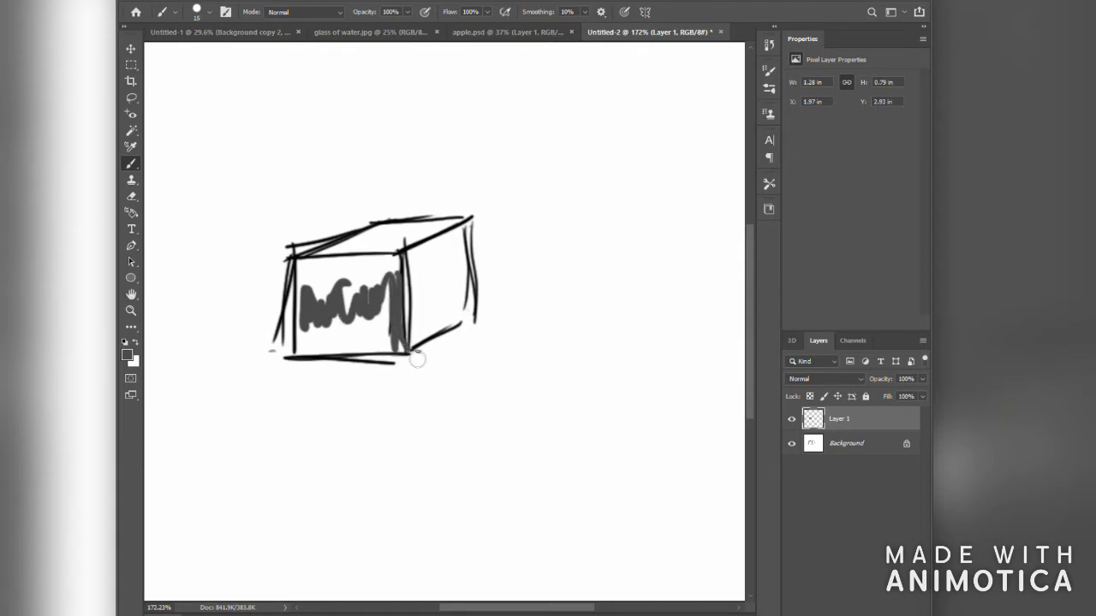
Fill the rest of the cube's front face with dark gray up to its sketched outline on Layer 1.
key(z)
click(335, 303)
click(335, 304)
click(336, 304)
click(335, 303)
key(b)
mouse_move(263, 216)
mouse_down()
mouse_move(283, 247)
mouse_move(275, 472)
mouse_move(548, 465)
mouse_move(276, 479)
mouse_move(274, 347)
mouse_move(310, 442)
mouse_move(274, 391)
mouse_move(489, 443)
mouse_move(396, 385)
mouse_move(394, 353)
mouse_up()
mouse_move(406, 363)
mouse_down()
mouse_move(446, 411)
mouse_move(519, 344)
mouse_move(539, 449)
mouse_move(442, 384)
mouse_move(498, 354)
mouse_move(502, 434)
mouse_move(557, 417)
mouse_move(541, 414)
mouse_move(548, 318)
mouse_up()
key(ctrl+z)
mouse_move(552, 226)
mouse_down()
mouse_move(543, 389)
mouse_move(332, 266)
mouse_move(277, 220)
mouse_move(269, 239)
mouse_move(549, 209)
mouse_move(325, 229)
mouse_move(305, 215)
mouse_move(483, 205)
mouse_move(301, 252)
mouse_move(339, 282)
mouse_move(329, 257)
mouse_move(404, 308)
mouse_move(482, 328)
mouse_move(518, 283)
mouse_move(532, 216)
mouse_move(524, 243)
mouse_up()
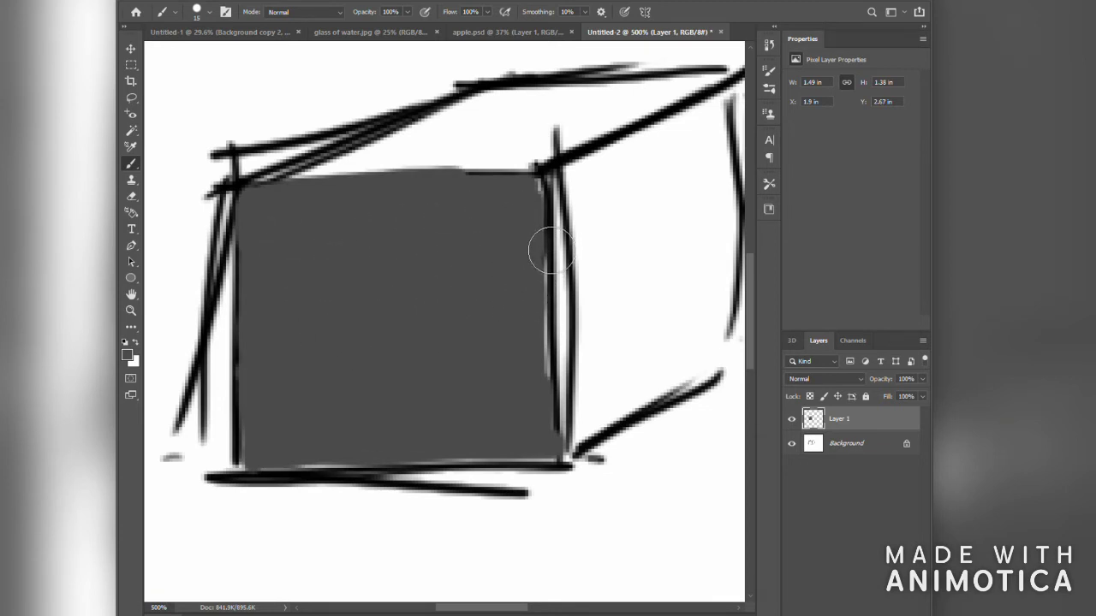
Hide the Background layer and trim the gray square's ragged top, right and left edges straight with rectangular selections.
click(796, 451)
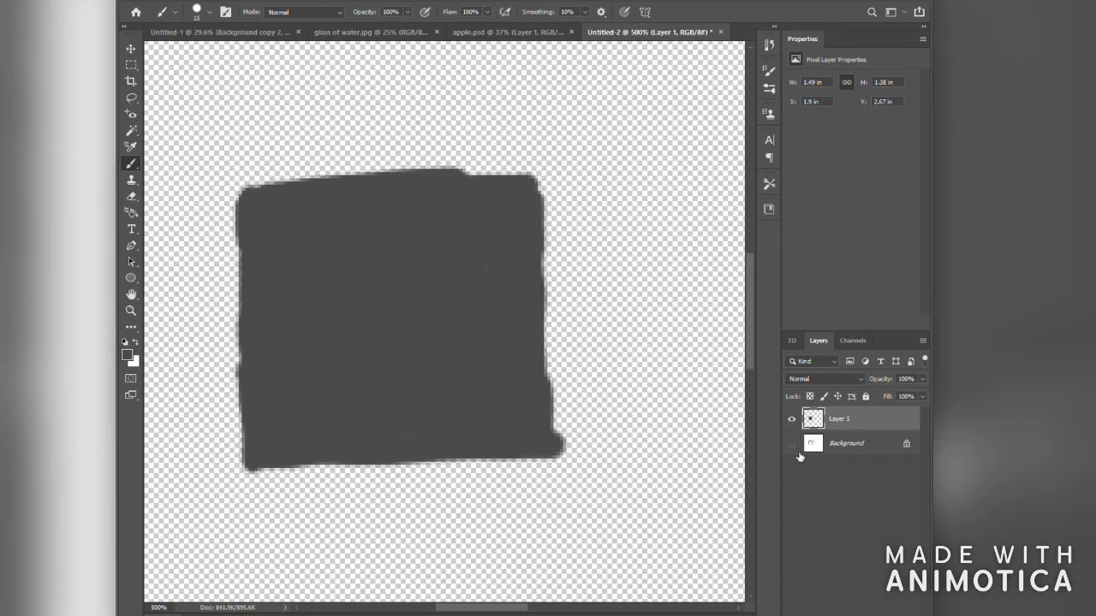
click(131, 65)
mouse_move(217, 138)
mouse_down()
mouse_move(579, 186)
mouse_move(559, 190)
mouse_up()
key(Delete)
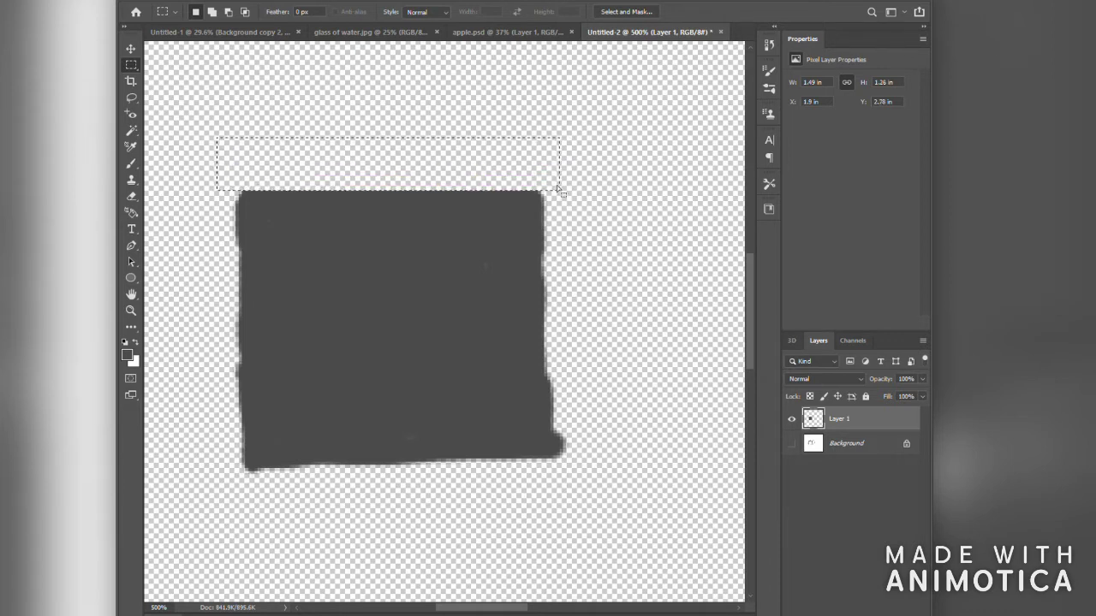
mouse_move(555, 446)
mouse_down()
mouse_move(567, 171)
mouse_move(544, 167)
mouse_up()
key(Delete)
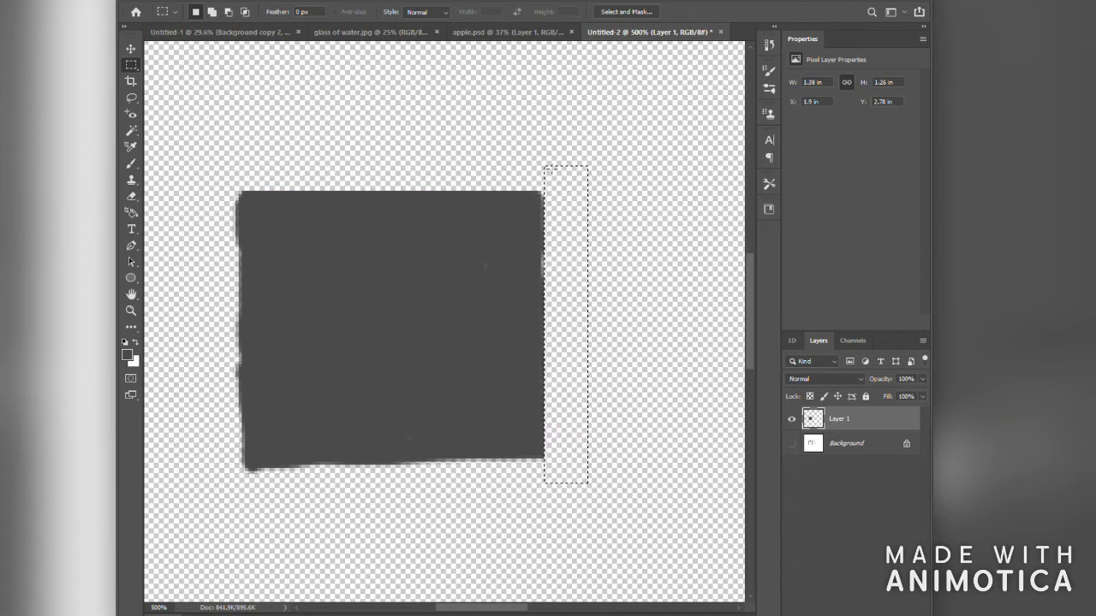
drag(198, 169, 245, 482)
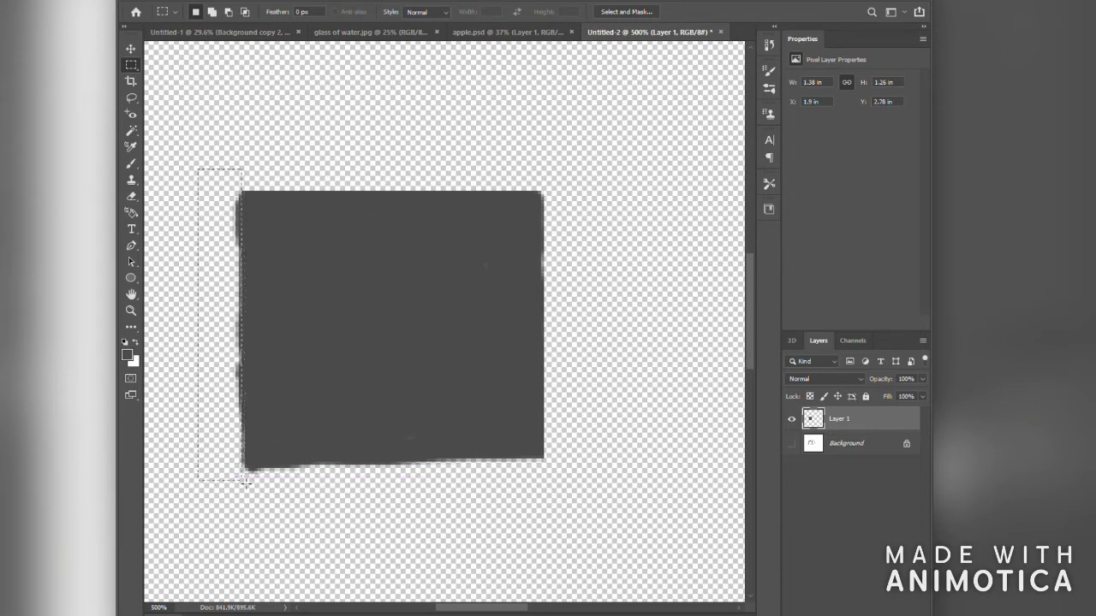
key(Delete)
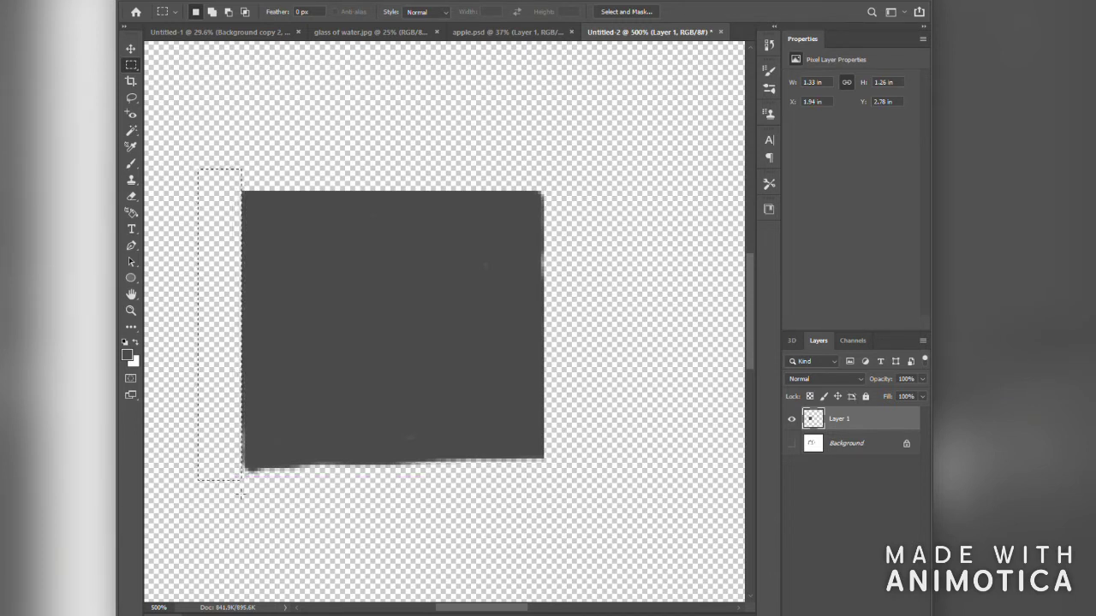
Select the ragged strip along the gray square's bottom edge, separate it from the square and delete it.
drag(566, 494, 269, 474)
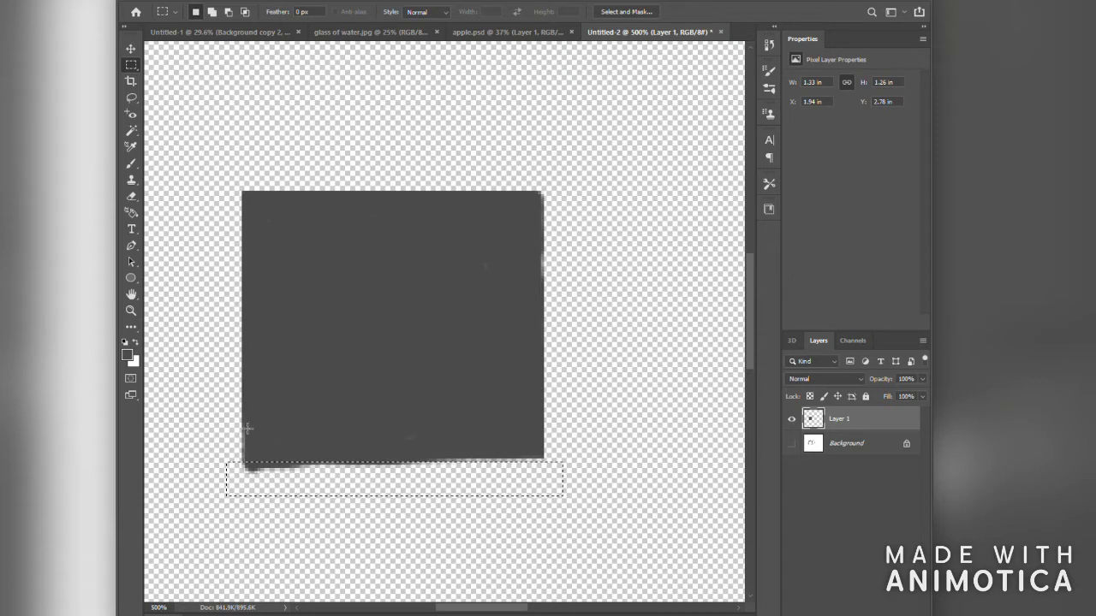
click(130, 50)
mouse_move(340, 477)
mouse_down()
mouse_move(347, 511)
mouse_move(317, 497)
mouse_move(325, 505)
mouse_up()
key(ctrl+t)
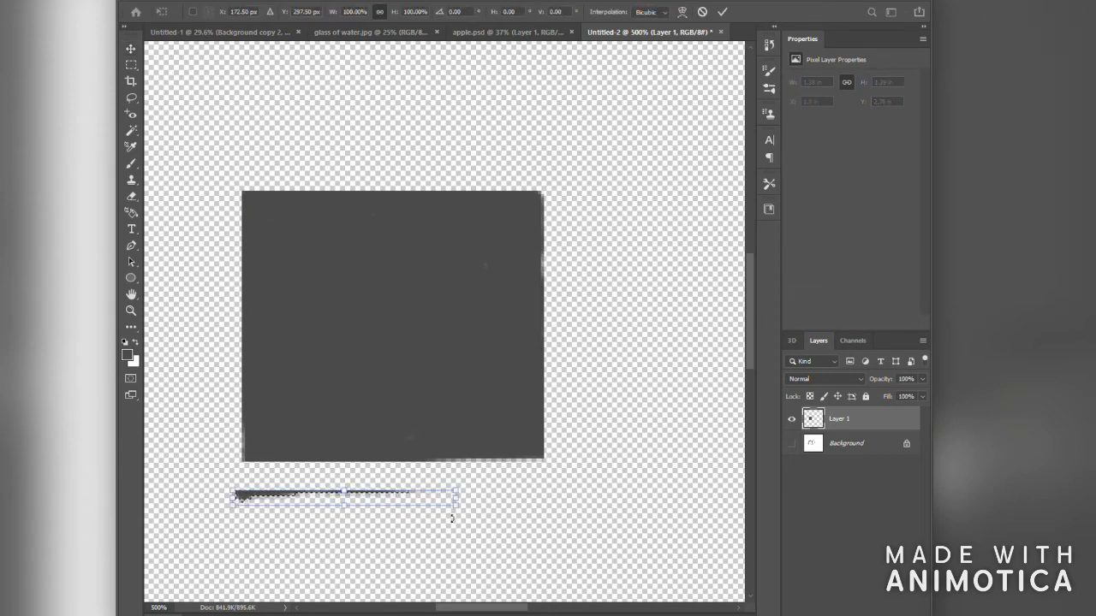
mouse_move(457, 507)
mouse_down()
mouse_move(526, 552)
mouse_move(528, 570)
mouse_move(450, 521)
mouse_move(468, 520)
mouse_up()
click(131, 50)
key(Delete)
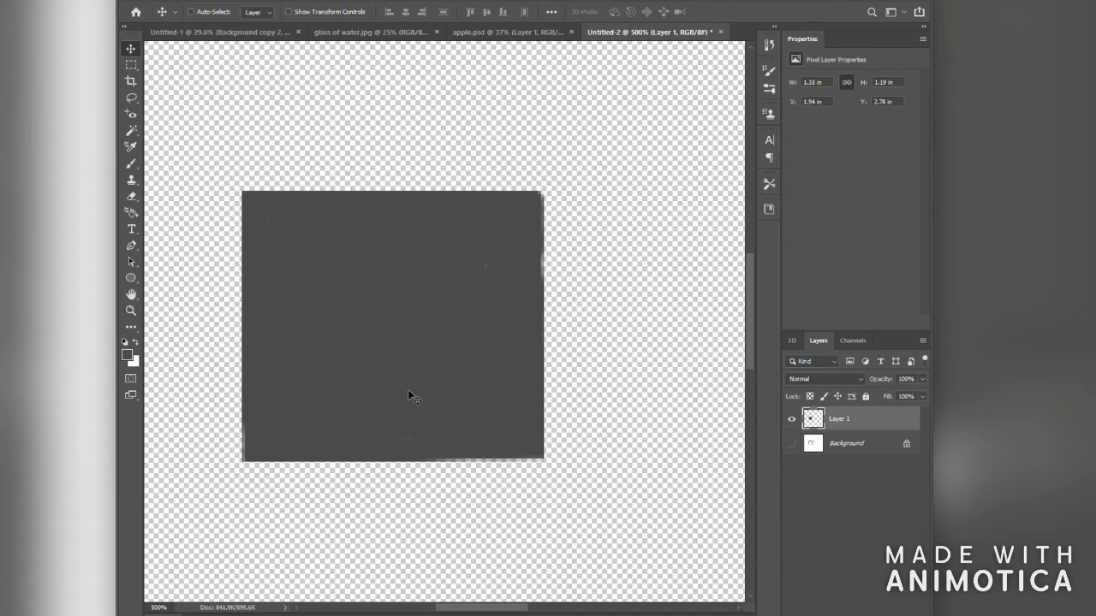
Show the Background layer again, scale the gray square to fill the sketched front face and deselect it.
click(792, 444)
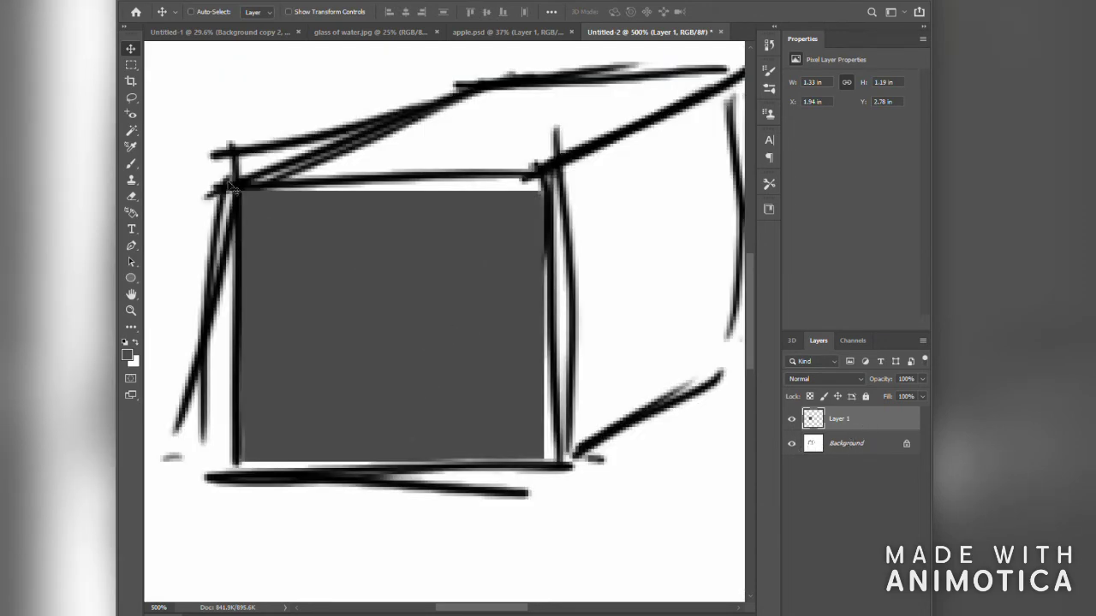
click(131, 66)
mouse_move(239, 189)
mouse_down()
mouse_move(521, 416)
mouse_move(547, 461)
mouse_up()
key(ctrl+t)
drag(546, 188, 547, 189)
drag(394, 188, 394, 176)
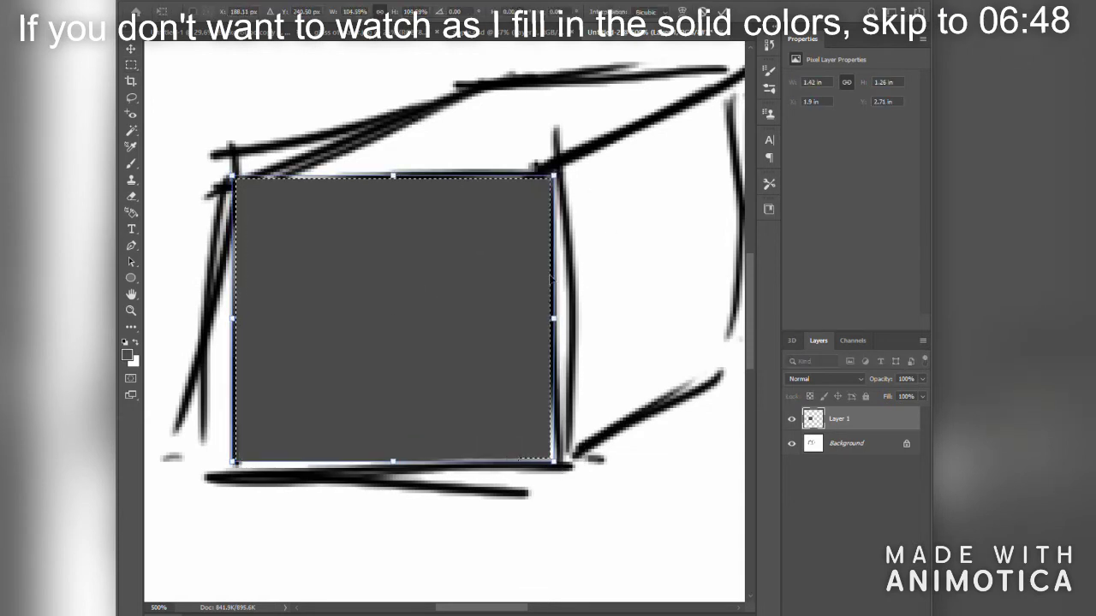
click(643, 489)
key(ctrl+d)
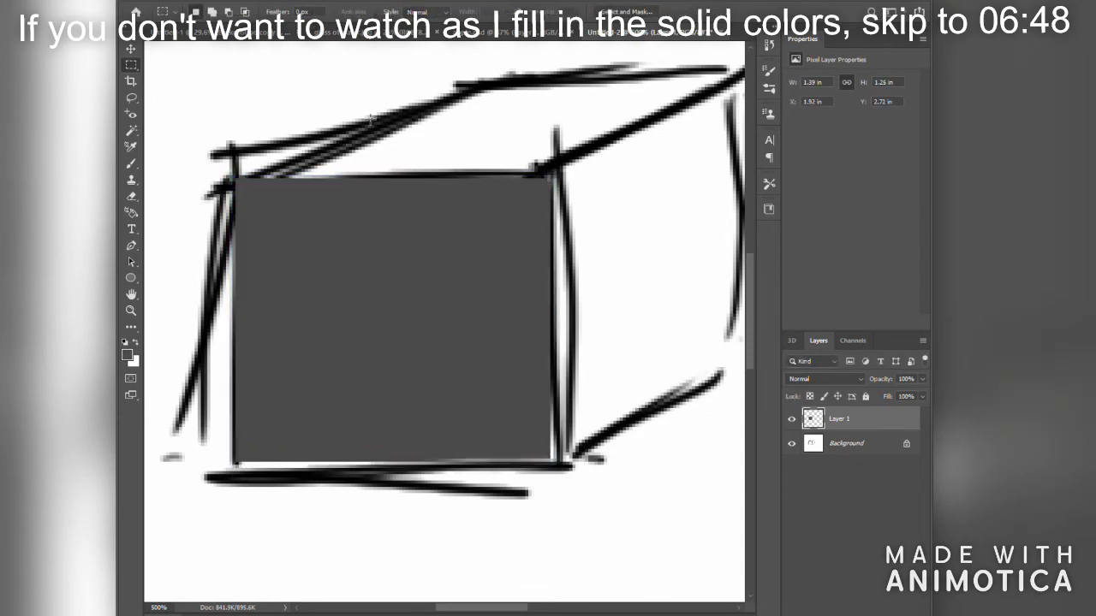
Choose a medium gray and fill the cube's right side face on a new layer, undoing the strokes painted on Layer 1.
key(b)
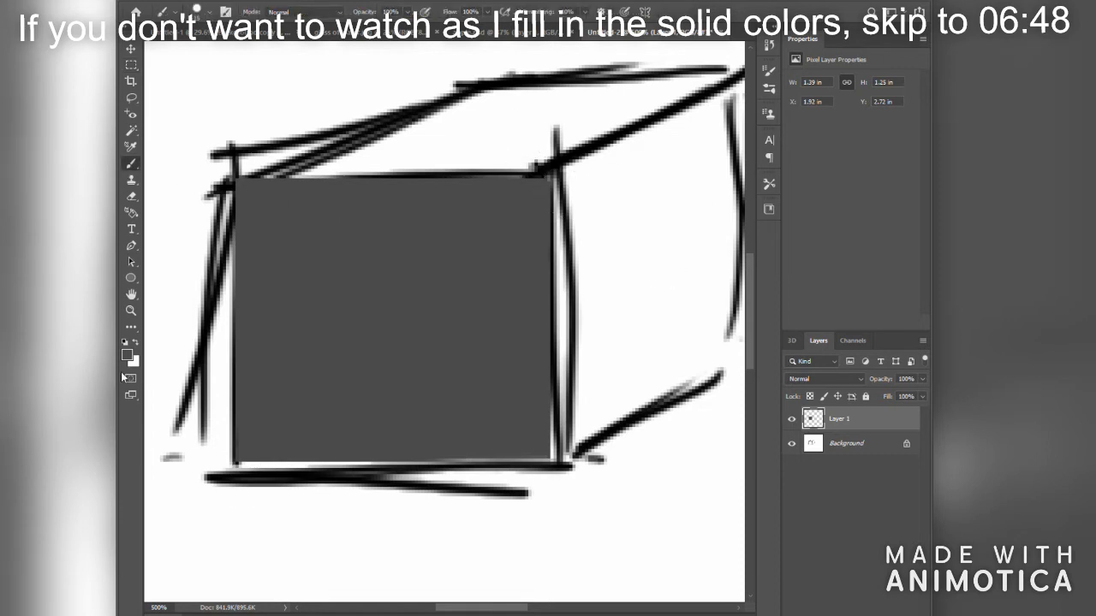
key(i)
key(Return)
mouse_move(654, 368)
mouse_down()
mouse_move(621, 371)
mouse_move(648, 252)
mouse_move(713, 292)
mouse_move(648, 352)
mouse_up()
mouse_move(597, 213)
mouse_down()
mouse_move(581, 446)
mouse_move(728, 412)
mouse_move(762, 255)
mouse_move(756, 124)
mouse_move(582, 211)
mouse_move(618, 206)
mouse_move(643, 187)
mouse_move(592, 428)
mouse_move(623, 243)
mouse_move(659, 418)
mouse_move(711, 203)
mouse_move(676, 352)
mouse_move(687, 408)
mouse_move(702, 407)
mouse_move(743, 190)
mouse_move(673, 380)
mouse_move(605, 448)
mouse_up()
key(ctrl+z)
key(ctrl+z)
key(ctrl+z)
key(ctrl+shift+alt+n)
Add another new layer and fill the cube's top face with light gray.
key(ctrl+shift+alt+n)
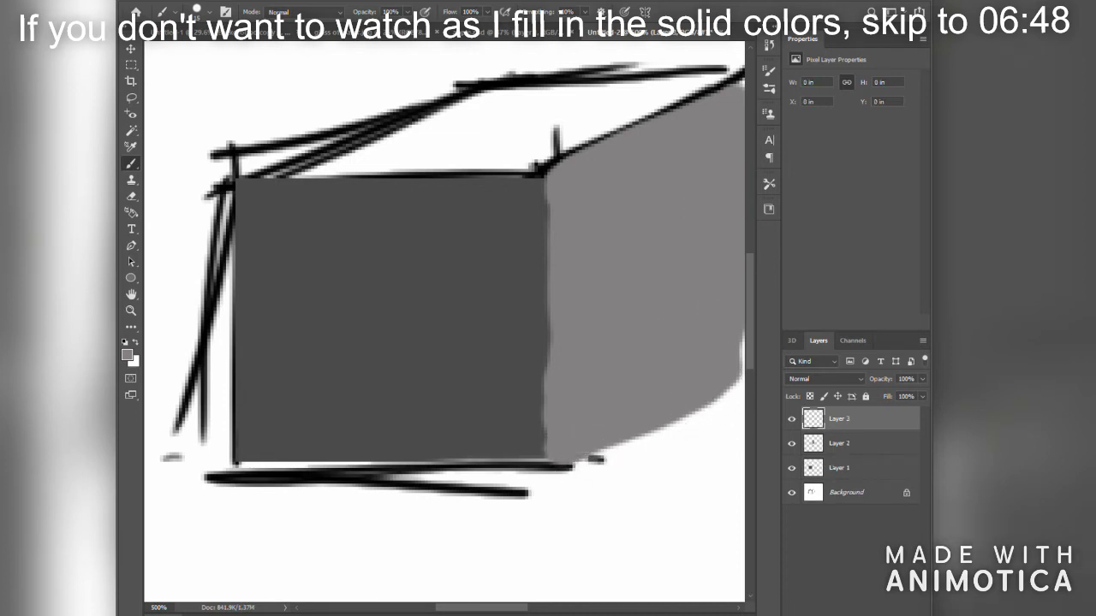
click(499, 128)
mouse_move(467, 127)
mouse_down()
mouse_move(419, 166)
mouse_move(257, 177)
mouse_up()
mouse_move(326, 187)
mouse_down()
mouse_move(438, 181)
mouse_move(548, 188)
mouse_move(690, 116)
mouse_move(534, 172)
mouse_move(324, 179)
mouse_move(593, 111)
mouse_move(497, 135)
mouse_up()
Trim the left and right edges of the medium gray side face on Layer 2 straight with rectangular selections, and deselect.
click(864, 448)
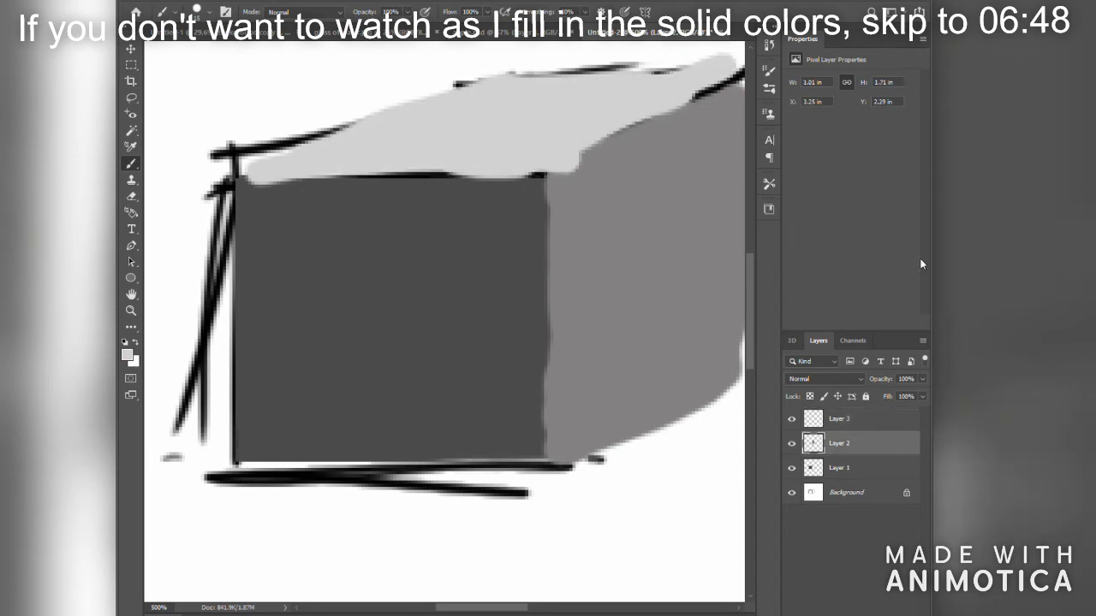
scroll(717, 213, right, 3)
key(m)
mouse_move(668, 69)
mouse_down()
mouse_move(722, 460)
mouse_move(698, 434)
mouse_up()
drag(447, 159, 468, 499)
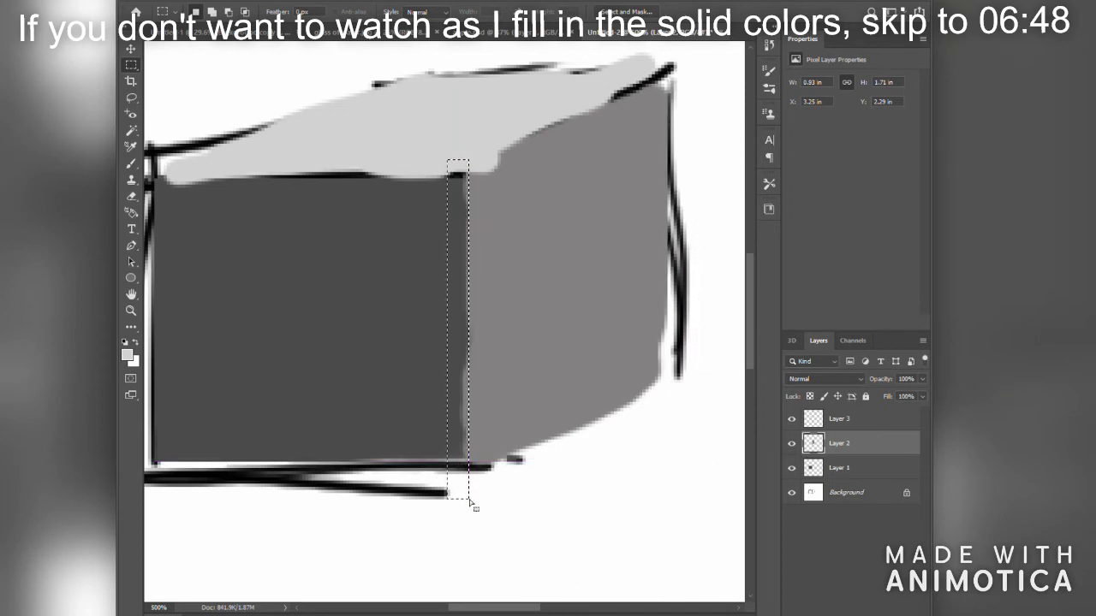
key(v)
key(ctrl+d)
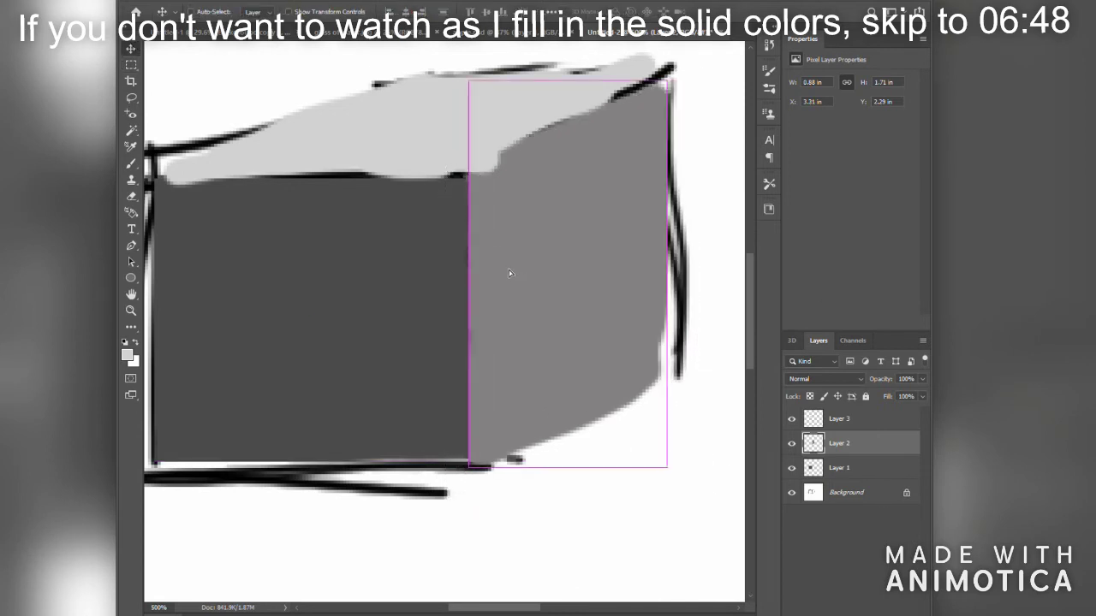
Fill out the side face's lower outer corner with medium gray on Layer 2, and cut its outer edge straight with a rectangular selection.
key(b)
drag(648, 365, 648, 317)
key(ctrl+z)
click(128, 356)
key(Return)
drag(650, 362, 651, 317)
click(131, 65)
mouse_move(664, 74)
mouse_down()
mouse_move(699, 240)
mouse_move(708, 380)
mouse_up()
key(Delete)
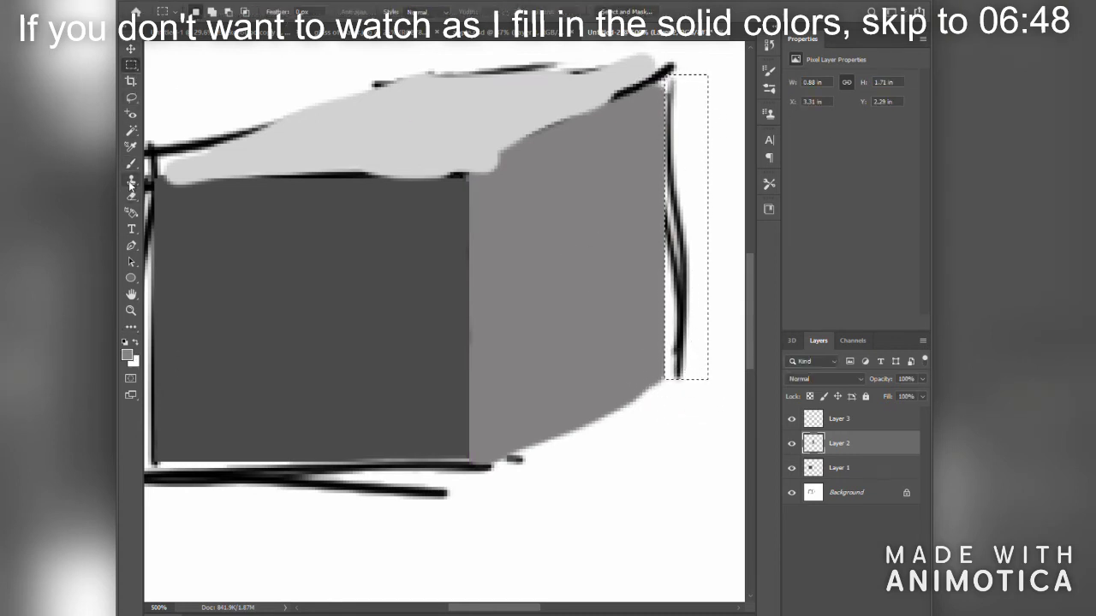
Outline the area below the side face's slanted bottom edge with the Pen tool, convert it to a selection and delete the excess gray.
click(131, 245)
click(469, 459)
click(667, 368)
click(670, 411)
click(512, 480)
click(469, 460)
key(ctrl+Return)
key(Delete)
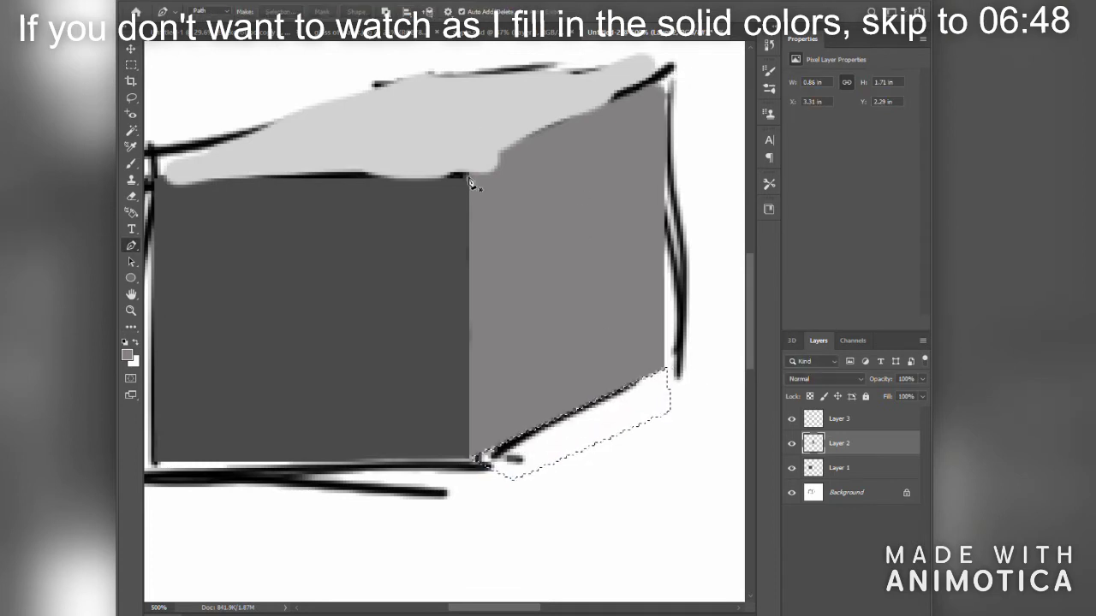
Draw a closed Pen path above the side face's slanted top edge and delete the excess medium gray inside it.
click(662, 87)
click(664, 59)
click(463, 121)
click(454, 169)
click(469, 174)
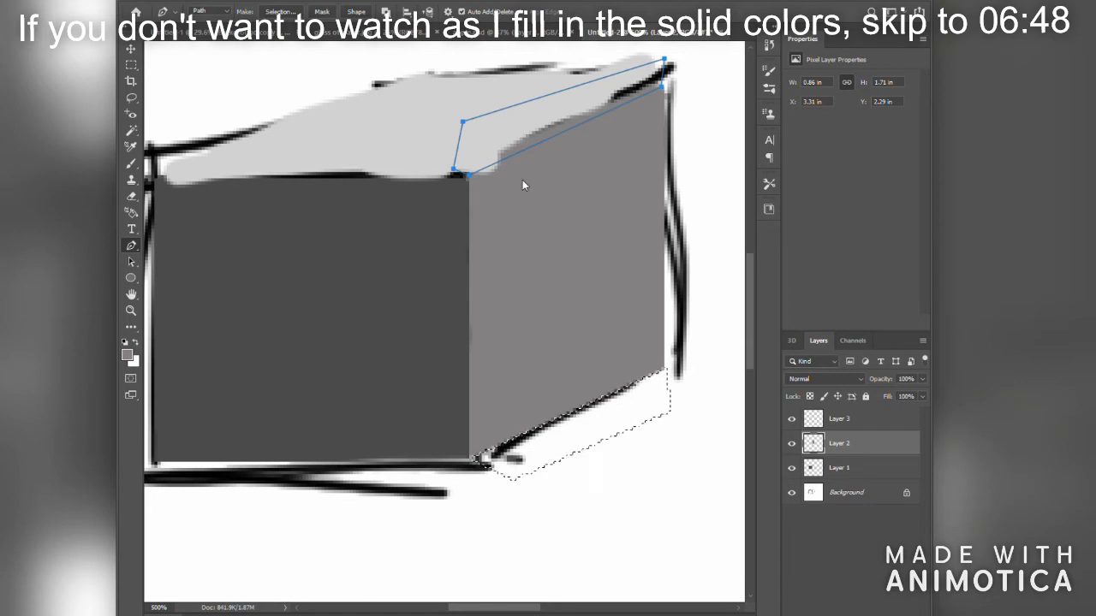
click(732, 167)
key(Delete)
Deselect and brush light gray on Layer 3 to extend the top face over the side face's upper edge and the far front corner.
click(843, 421)
key(ctrl+d)
click(130, 164)
click(128, 354)
key(Return)
drag(475, 155, 691, 63)
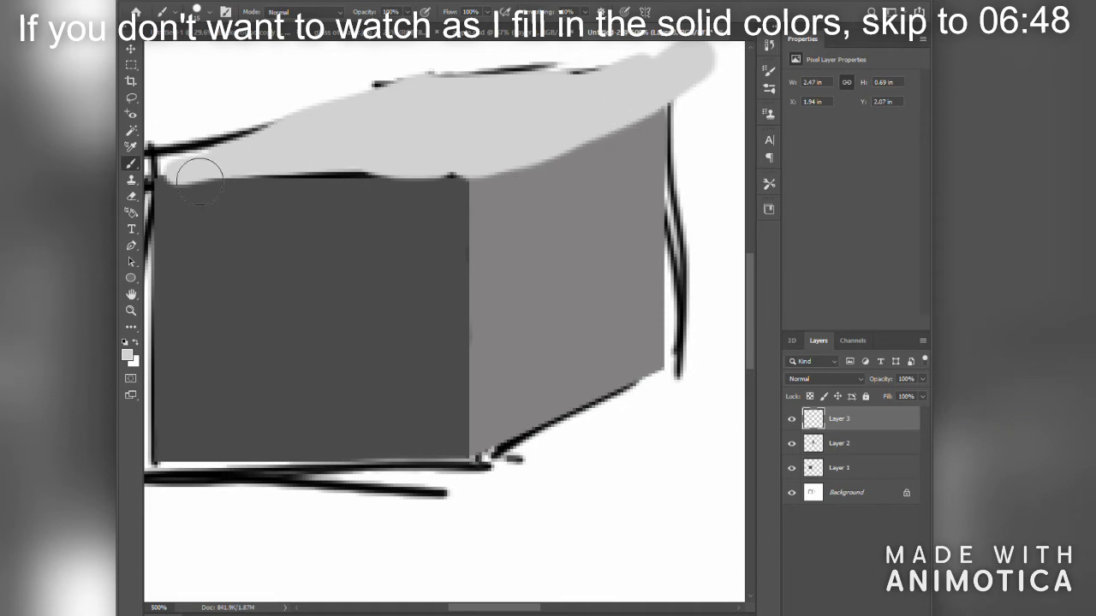
drag(176, 162, 293, 142)
drag(520, 608, 513, 611)
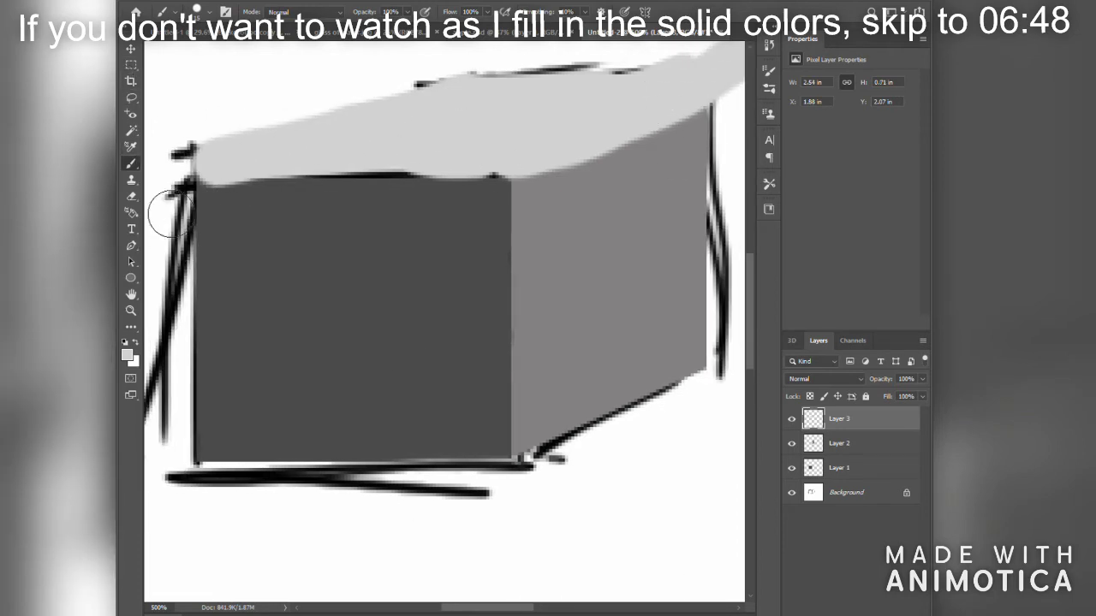
Trim the top face's front edge straight by deleting a rectangular selection over the dark front face.
click(131, 65)
mouse_move(181, 169)
mouse_down()
mouse_move(502, 237)
mouse_move(509, 248)
mouse_up()
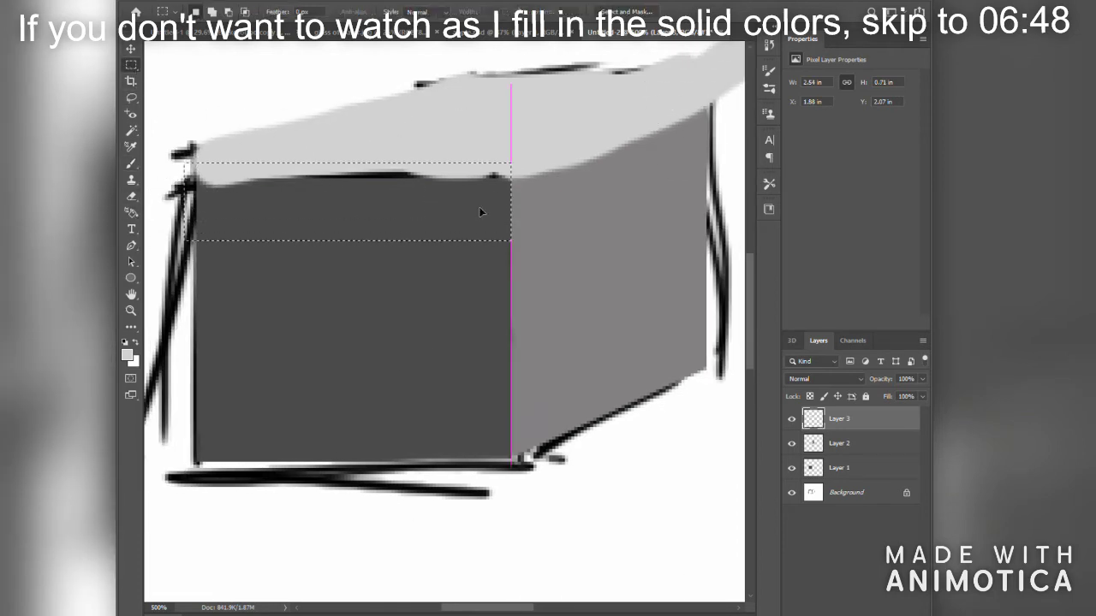
key(Delete)
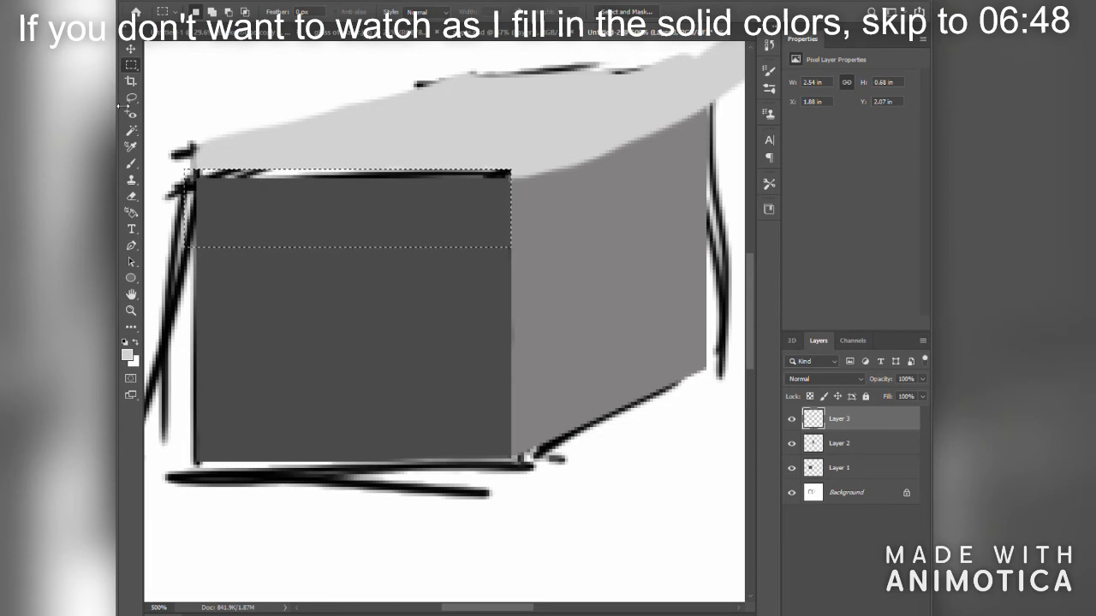
Outline the light gray overlapping the side face with a Pen path, turn it into a selection and delete it.
key(p)
click(511, 172)
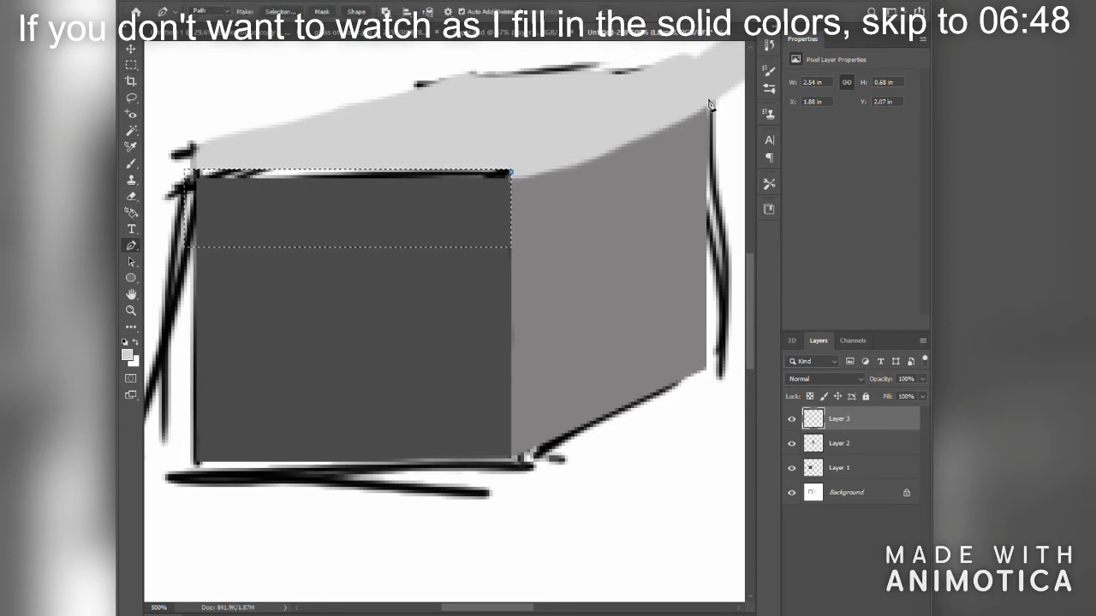
click(719, 96)
click(734, 135)
click(532, 199)
click(511, 172)
key(ctrl+Return)
key(Delete)
Move the top face on Layer 3 slightly down to meet the front face, and deselect.
key(v)
drag(367, 124, 359, 131)
key(ctrl+d)
Trace a closed Pen path around the excess beyond the top face's back and slanted outer edges, and delete that area from Layer 3.
key(p)
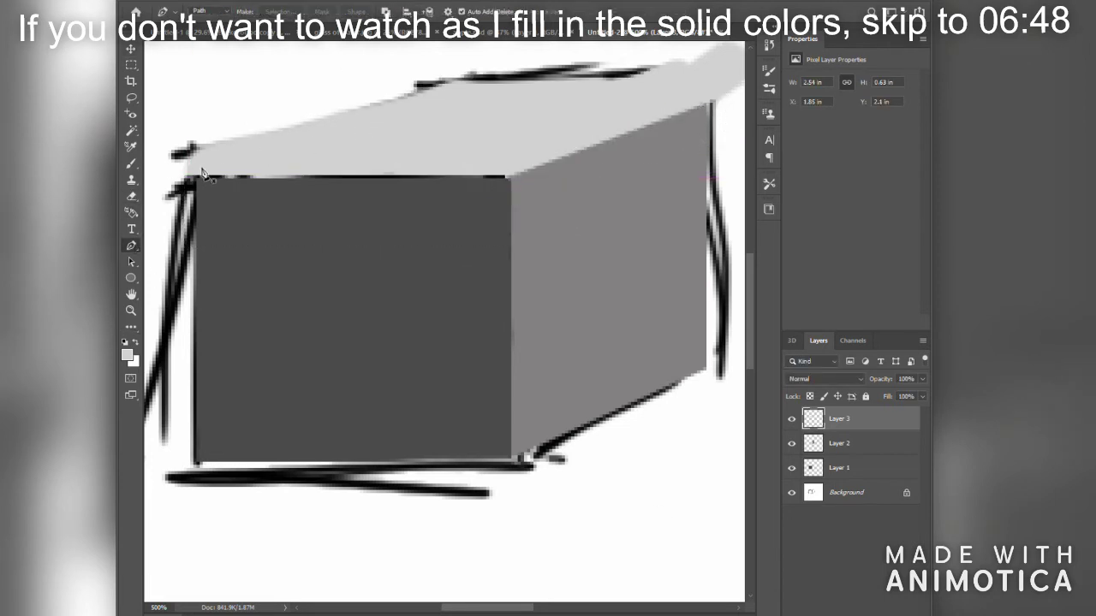
click(460, 84)
click(712, 90)
drag(517, 607, 477, 607)
click(614, 55)
scroll(603, 72, up, 1)
click(557, 49)
click(289, 65)
click(213, 151)
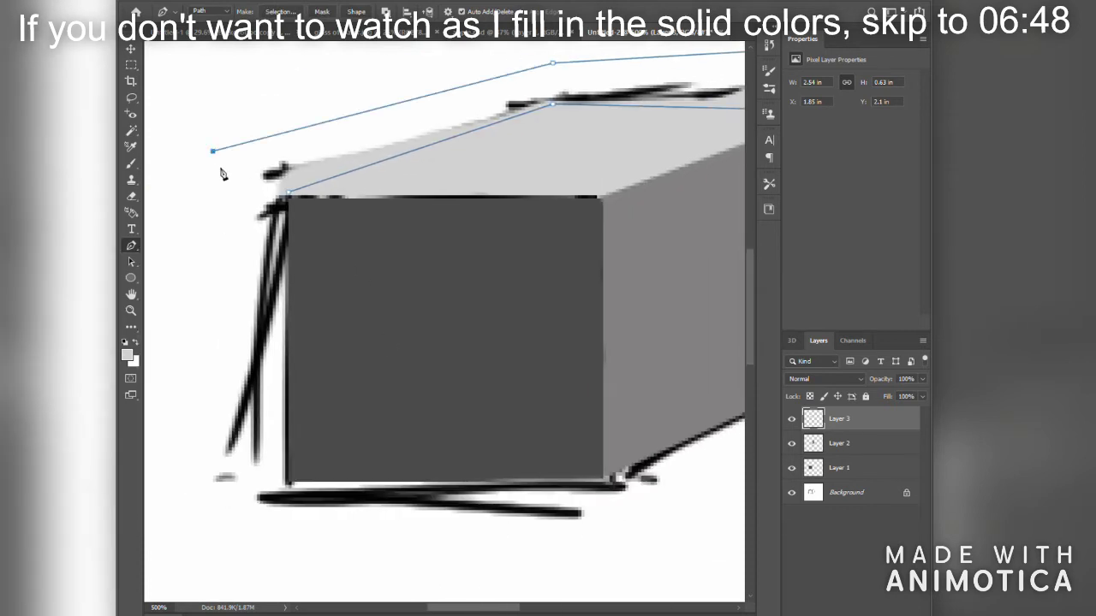
key(ctrl+Return)
key(Delete)
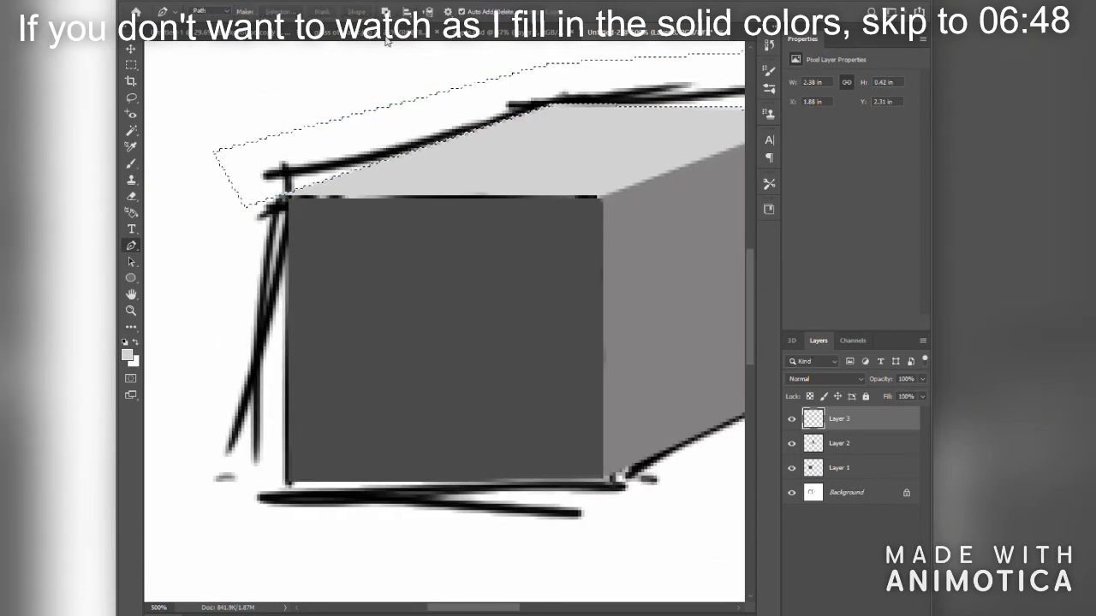
Deselect and check the whole cube with the Background layer briefly hidden.
key(ctrl+0)
key(ctrl+d)
click(791, 492)
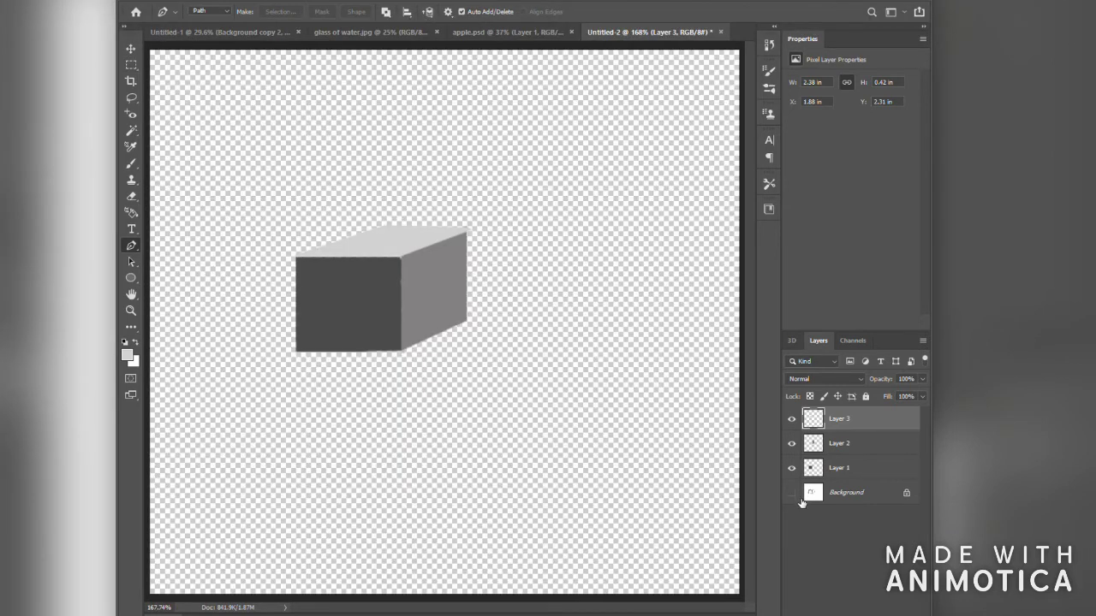
click(791, 492)
click(895, 614)
drag(864, 419, 875, 507)
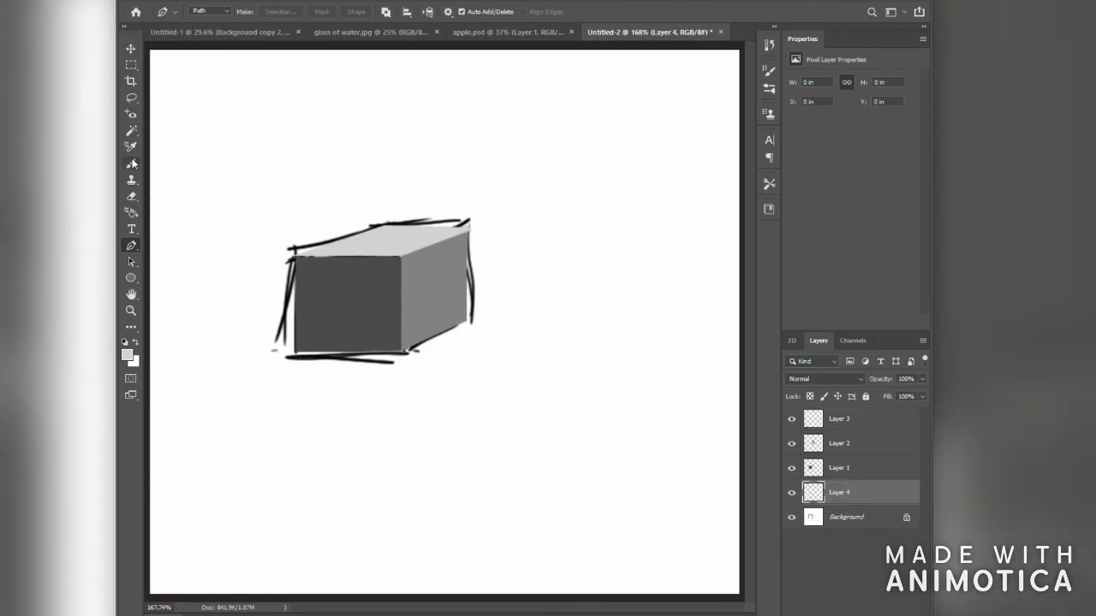
click(132, 279)
click(157, 281)
click(155, 281)
click(598, 282)
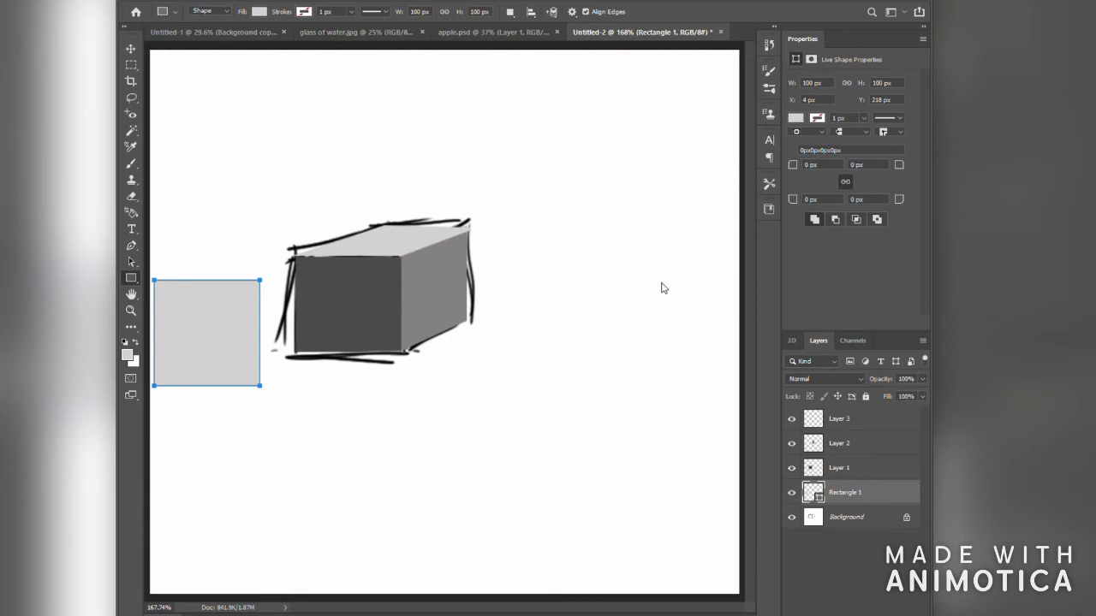
drag(228, 163, 618, 471)
key(Delete)
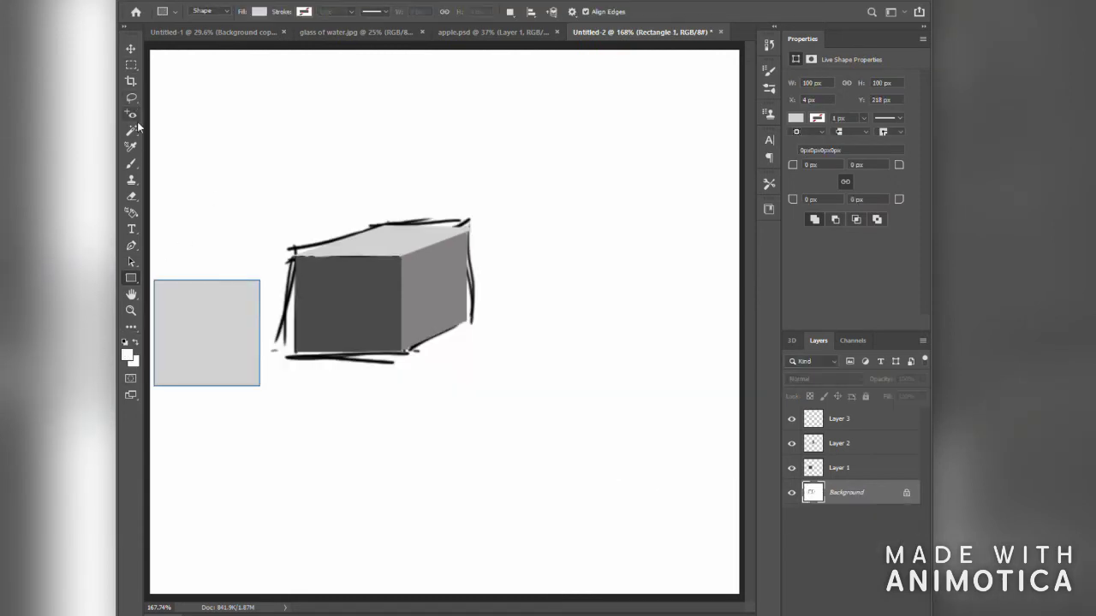
key(Delete)
Set the foreground color to white and draw a rectangle of about 356 × 300 px behind the cube, covering the sketch lines.
click(124, 356)
key(Return)
mouse_move(212, 142)
mouse_down()
mouse_move(491, 414)
mouse_move(586, 458)
mouse_up()
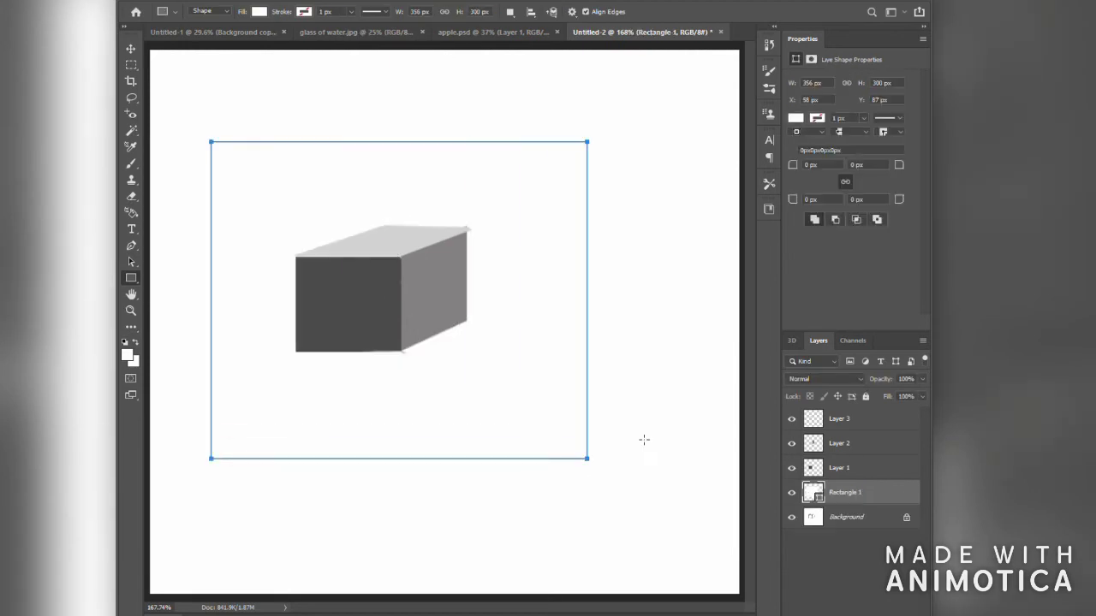
click(130, 48)
Trim the top face's back edge and its overhanging outer corner on Layer 3 using rectangular selections.
click(131, 310)
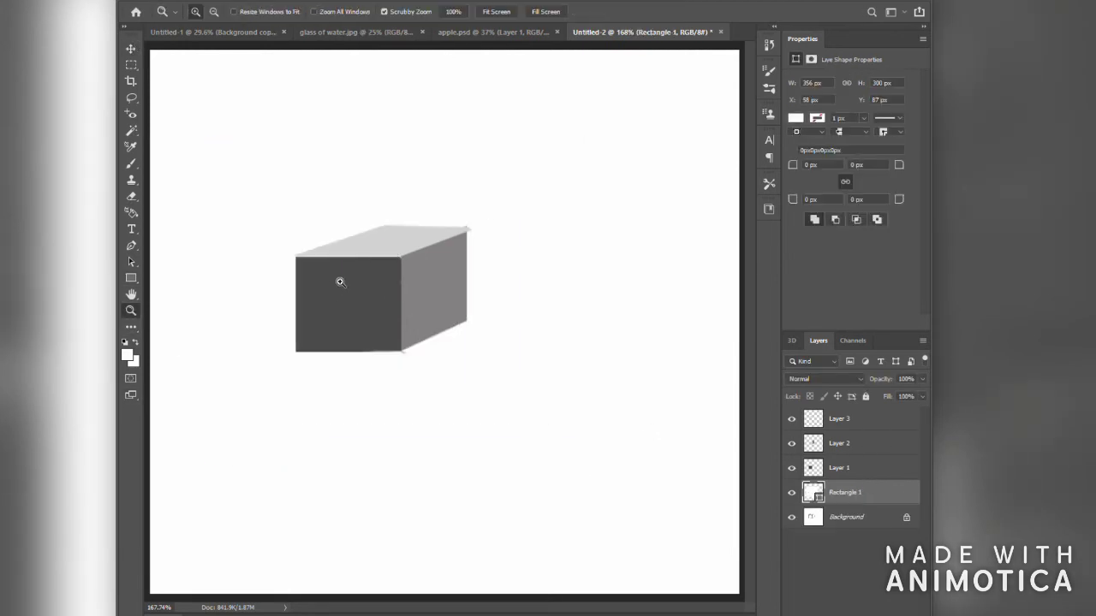
double_click(336, 281)
click(131, 65)
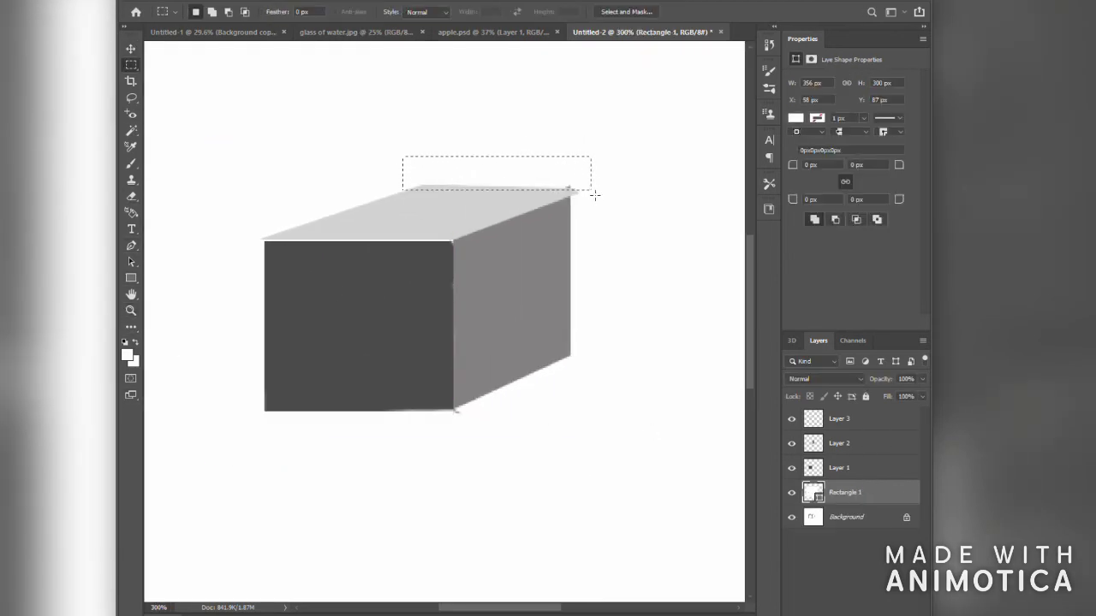
click(861, 443)
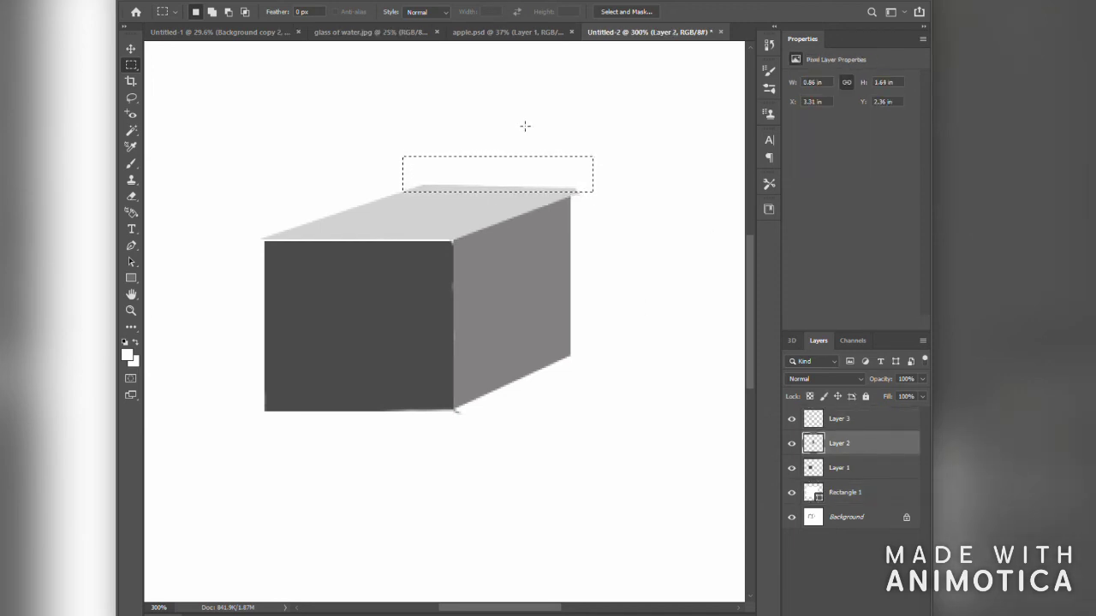
click(850, 469)
click(843, 419)
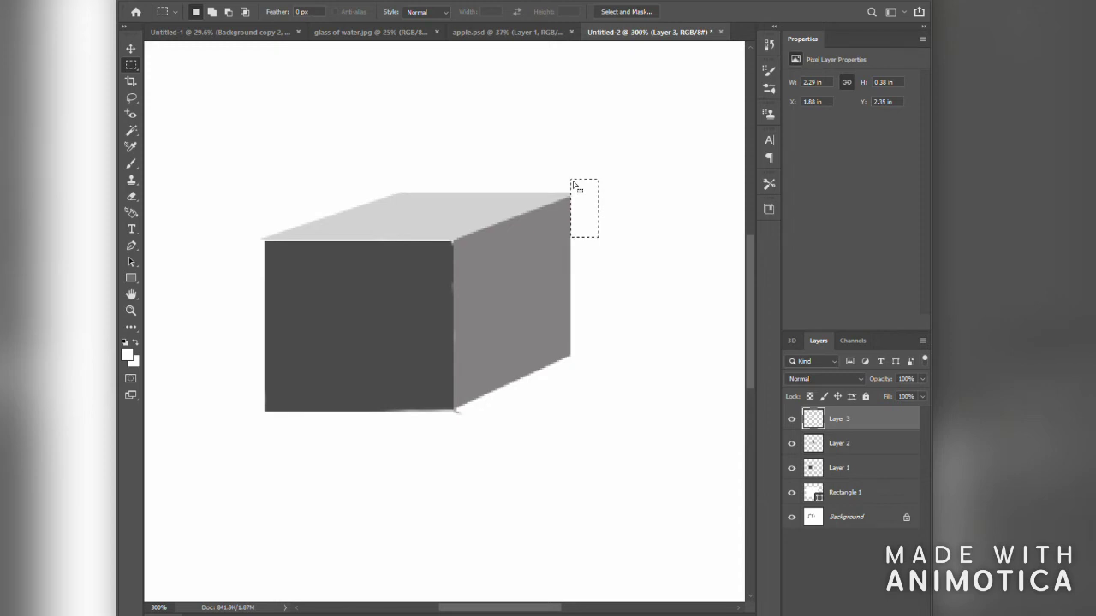
Distort the top face on Layer 3 with Free Transform to meet the front and side faces, and clean up the stray mark at the cube's lower corner.
key(ctrl+t)
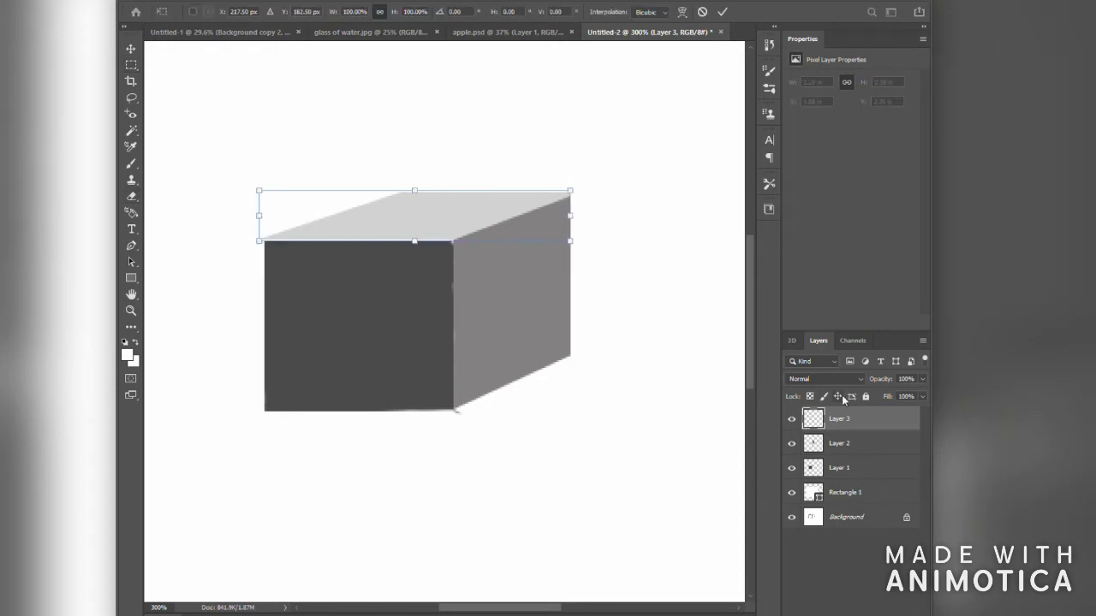
drag(263, 223, 269, 222)
drag(419, 245, 424, 252)
click(689, 338)
key(ctrl+t)
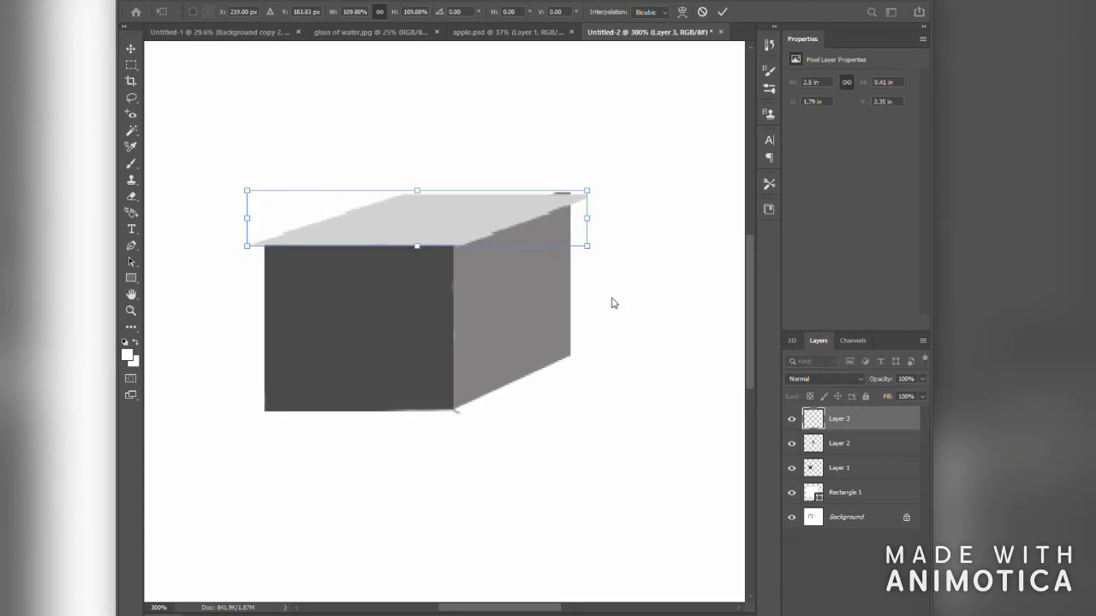
drag(594, 197, 569, 181)
drag(246, 248, 263, 244)
drag(267, 194, 260, 194)
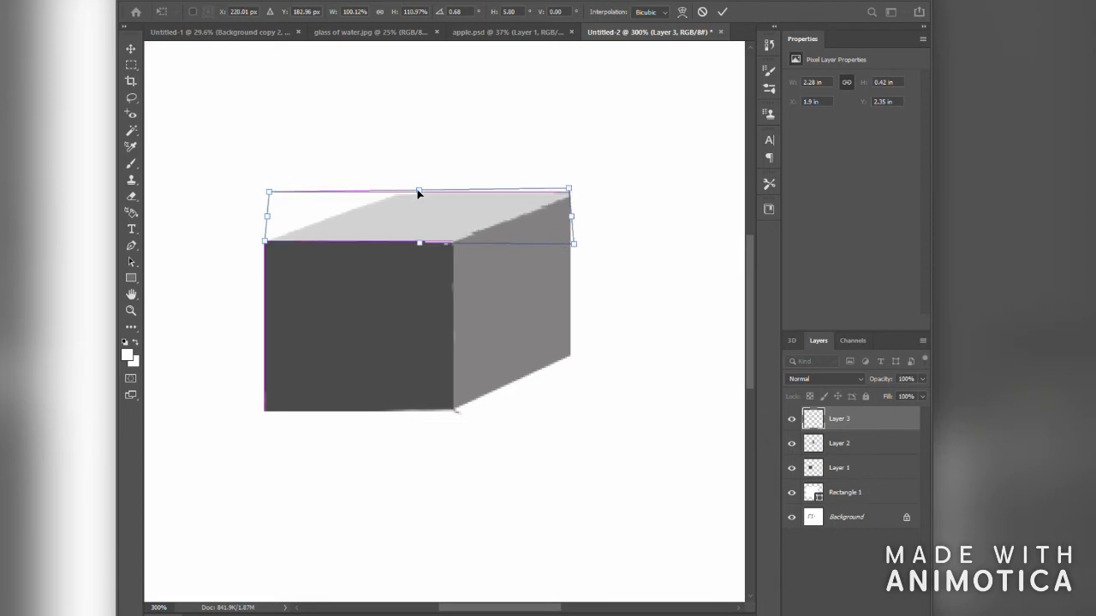
key(Return)
click(131, 195)
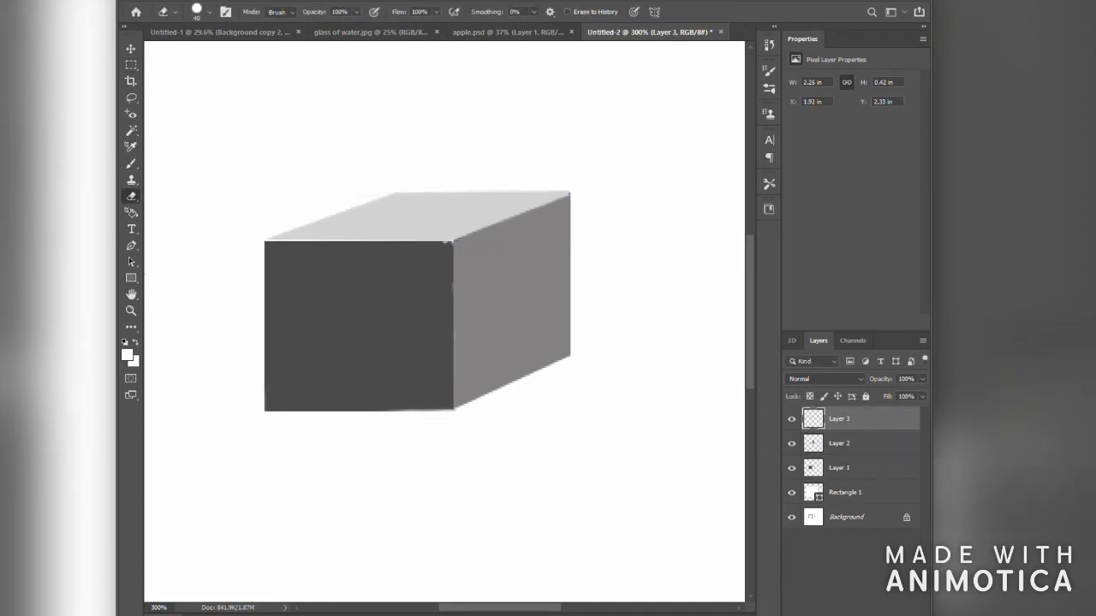
Add a new layer between Layer 1 and Rectangle 1, and set the Brush color to black.
click(891, 614)
click(878, 447)
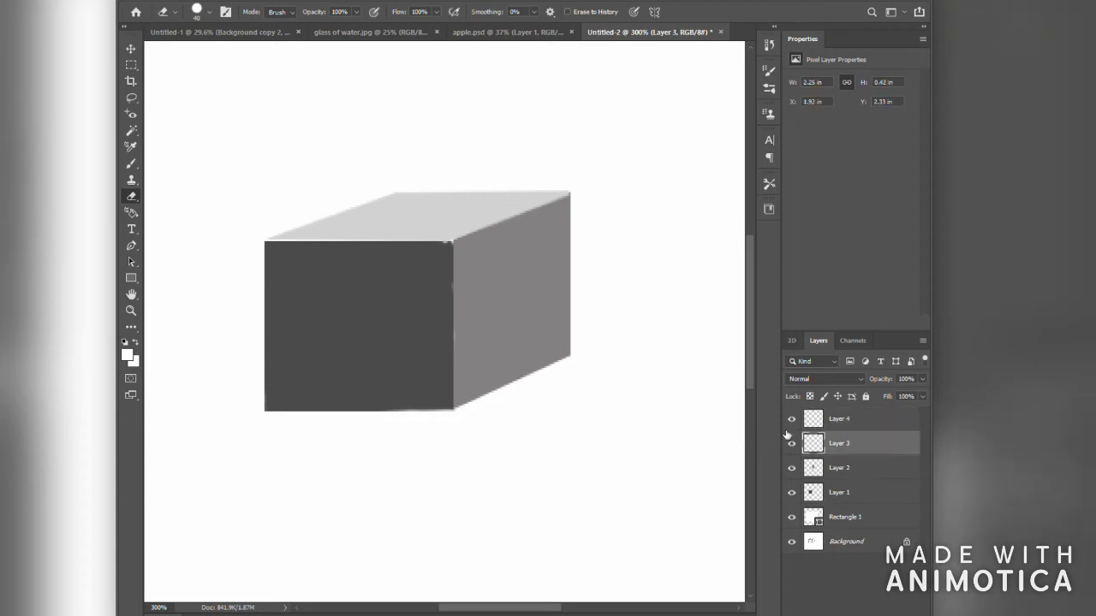
key(b)
drag(870, 445, 874, 505)
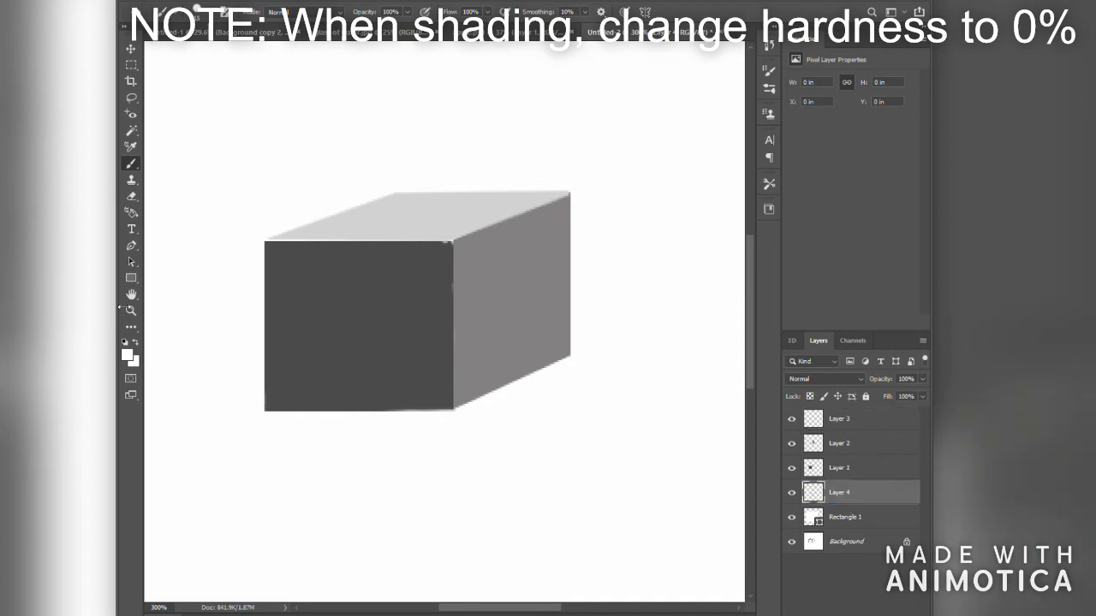
click(127, 355)
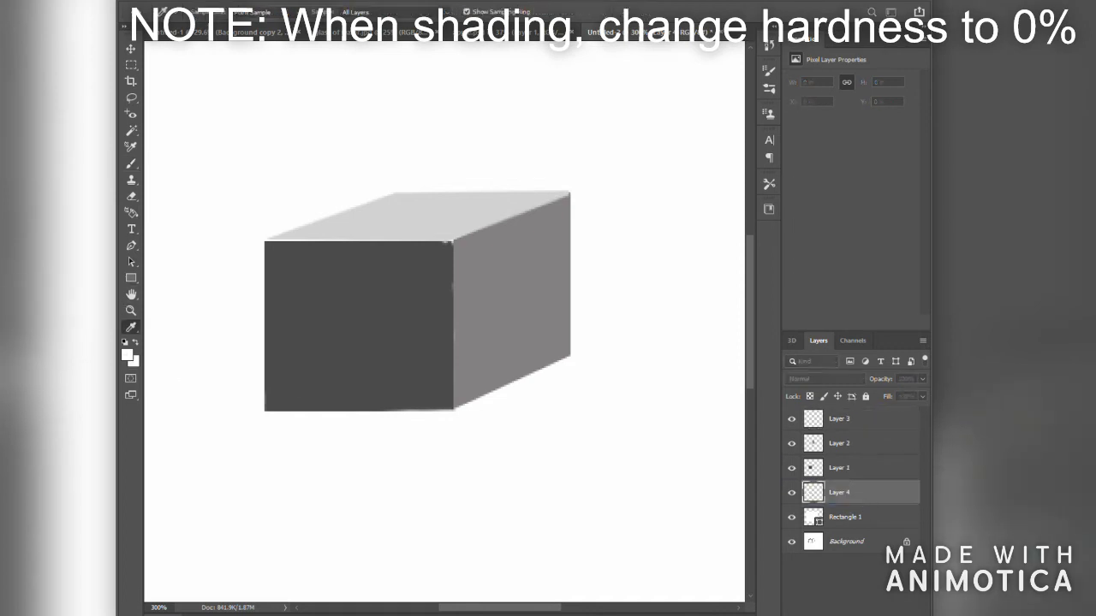
key(Return)
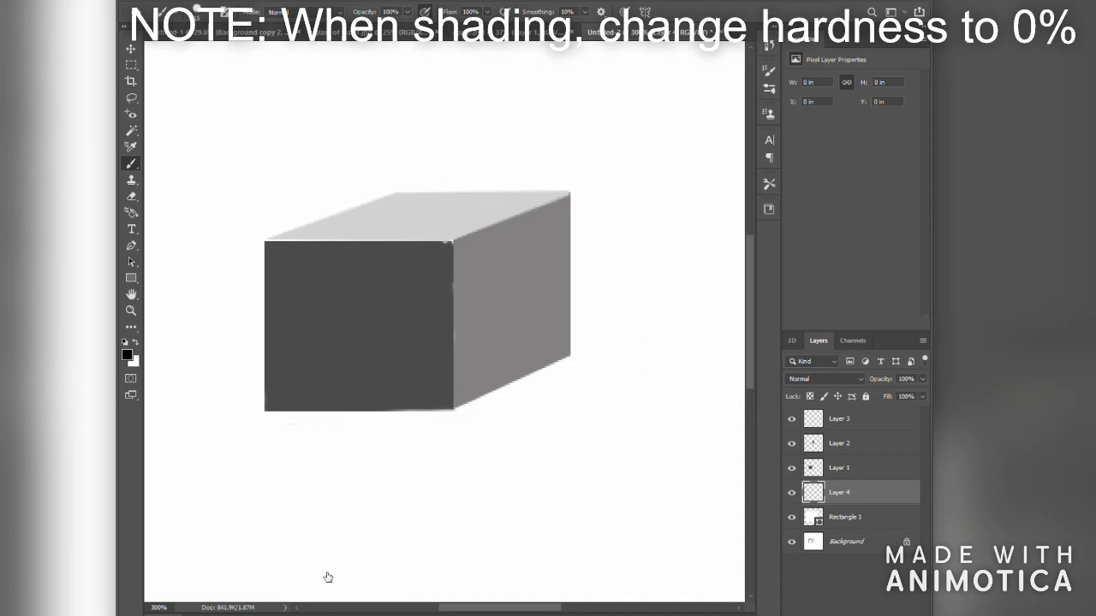
Paint a soft black cast shadow on Layer 4 along the cube's bottom edges, spreading outward below the front and side faces.
mouse_move(461, 410)
mouse_down()
mouse_move(514, 404)
mouse_move(484, 413)
mouse_move(578, 371)
mouse_move(411, 425)
mouse_move(459, 423)
mouse_move(308, 420)
mouse_move(403, 410)
mouse_move(287, 427)
mouse_up()
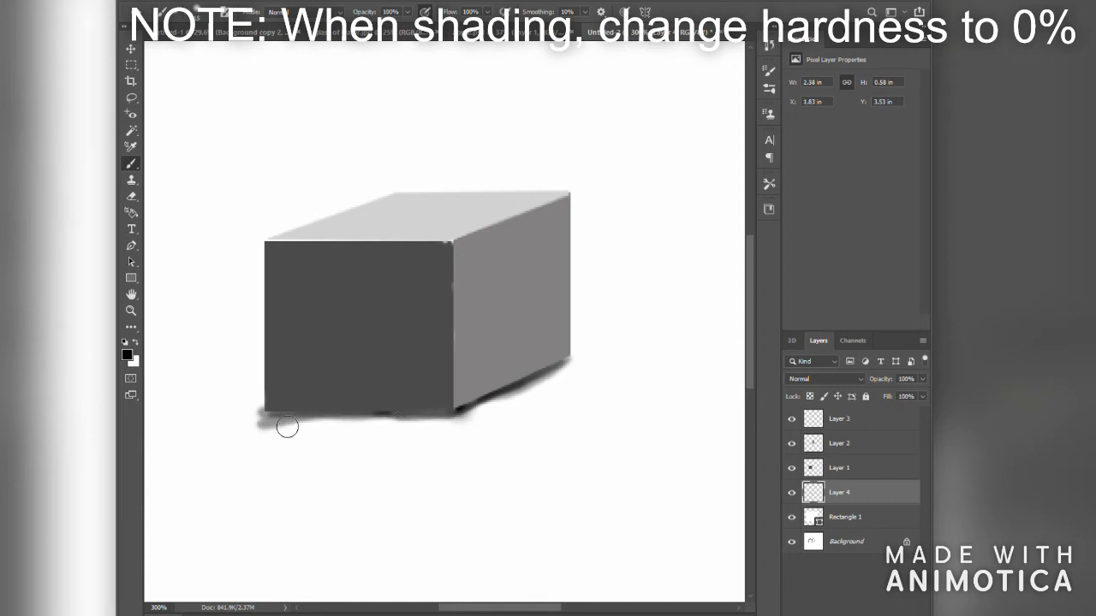
mouse_move(328, 464)
mouse_down()
mouse_move(408, 423)
mouse_move(479, 452)
mouse_move(335, 476)
mouse_up()
mouse_move(300, 486)
mouse_down()
mouse_move(448, 467)
mouse_move(426, 488)
mouse_move(572, 420)
mouse_move(499, 456)
mouse_move(582, 431)
mouse_move(487, 460)
mouse_move(305, 482)
mouse_move(342, 457)
mouse_move(443, 522)
mouse_move(442, 498)
mouse_move(399, 488)
mouse_move(428, 514)
mouse_move(562, 440)
mouse_move(480, 486)
mouse_up()
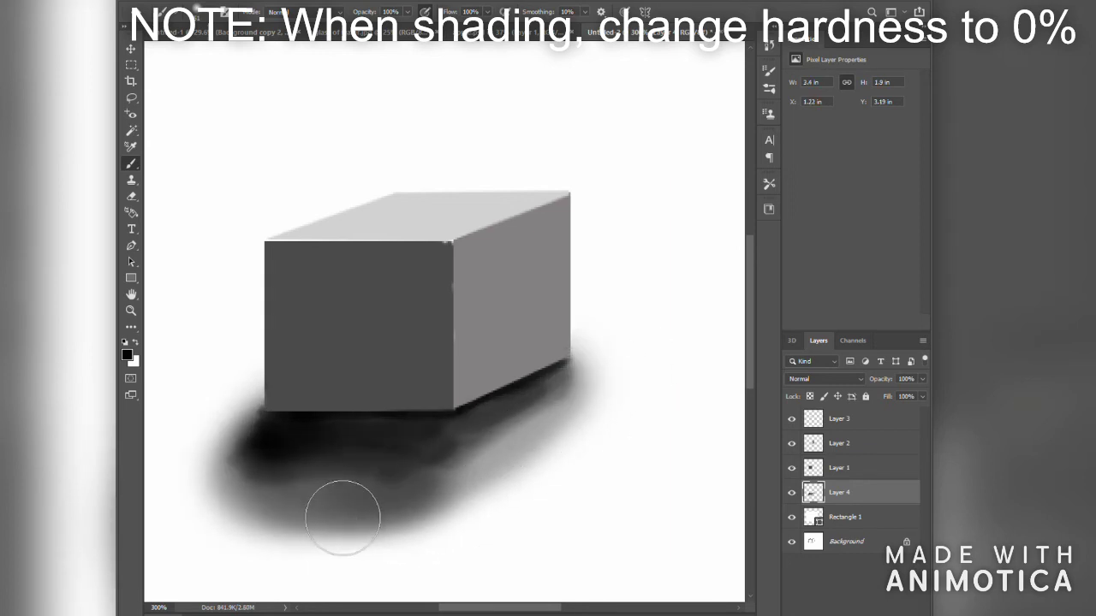
Sample the white background color and brush over the shadow's outer area to fade its edges.
key(i)
click(712, 170)
key(b)
mouse_move(289, 525)
mouse_down()
mouse_move(380, 532)
mouse_move(437, 558)
mouse_move(339, 568)
mouse_move(329, 515)
mouse_move(432, 506)
mouse_move(254, 572)
mouse_move(405, 570)
mouse_move(291, 563)
mouse_move(403, 570)
mouse_move(492, 549)
mouse_move(667, 446)
mouse_move(609, 459)
mouse_move(494, 541)
mouse_move(689, 416)
mouse_move(576, 499)
mouse_move(567, 486)
mouse_move(517, 546)
mouse_move(446, 584)
mouse_move(253, 536)
mouse_move(447, 554)
mouse_move(351, 533)
mouse_move(511, 473)
mouse_up()
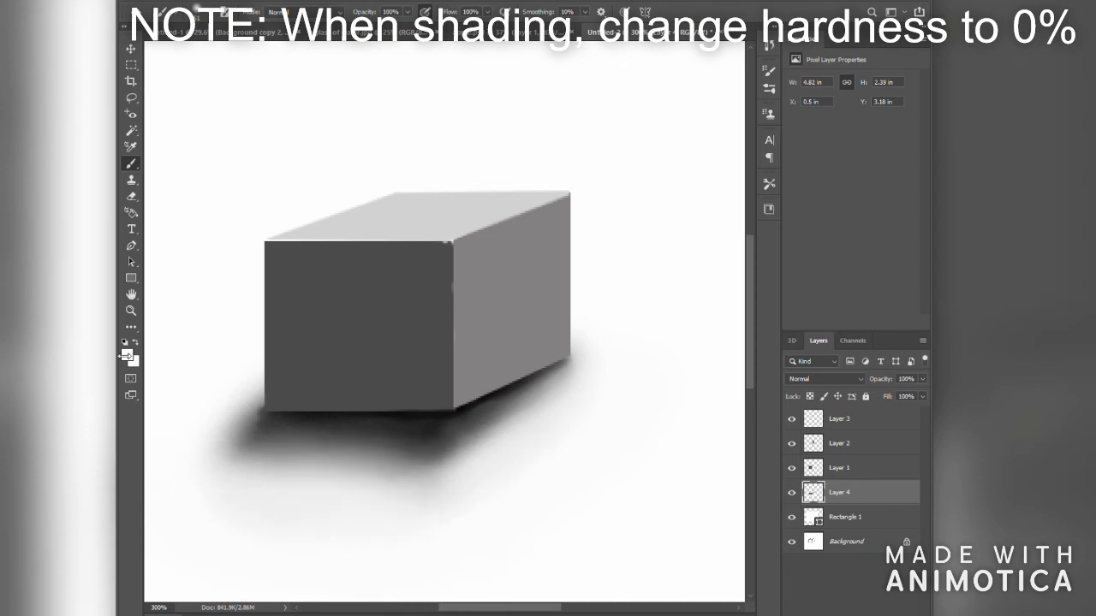
Switch the brush color back to black and extend the soft shadow outward below the front face's outer corner.
key(i)
key(d)
key(b)
mouse_move(297, 528)
mouse_down()
mouse_move(341, 485)
mouse_move(323, 482)
mouse_move(315, 507)
mouse_move(363, 516)
mouse_move(296, 506)
mouse_move(339, 519)
mouse_move(295, 462)
mouse_move(266, 538)
mouse_move(353, 507)
mouse_move(316, 485)
mouse_move(508, 473)
mouse_move(511, 458)
mouse_move(573, 423)
mouse_move(474, 489)
mouse_move(276, 512)
mouse_move(355, 513)
mouse_up()
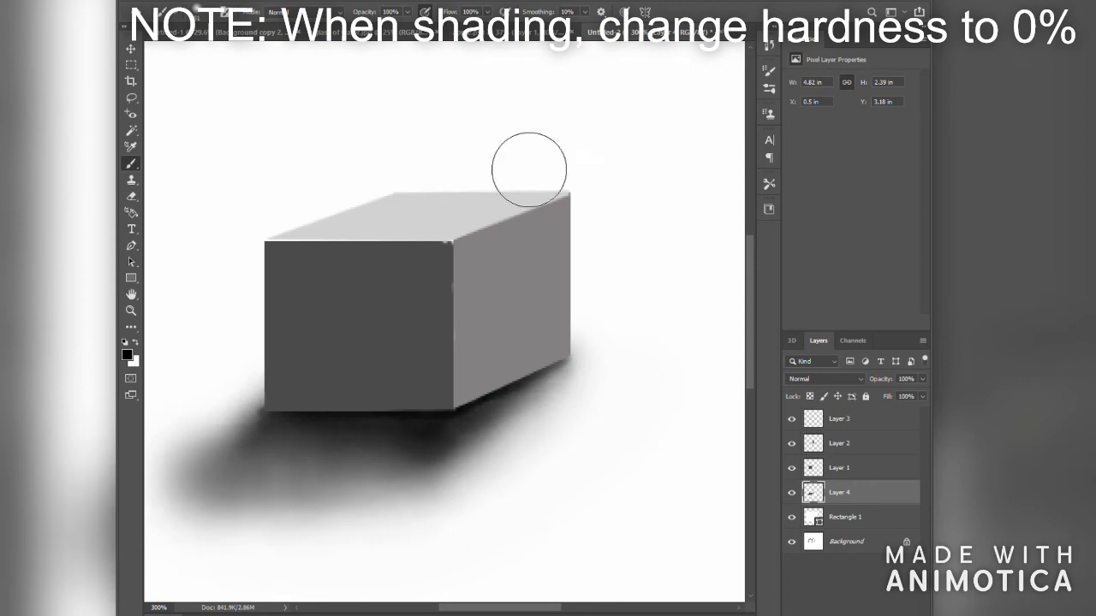
Select Layer 1, reduce the brush size and shade the sides and lower part of the front face with soft black.
click(856, 467)
key(bracketleft)
key(bracketleft)
key(bracketleft)
key(bracketleft)
key(bracketleft)
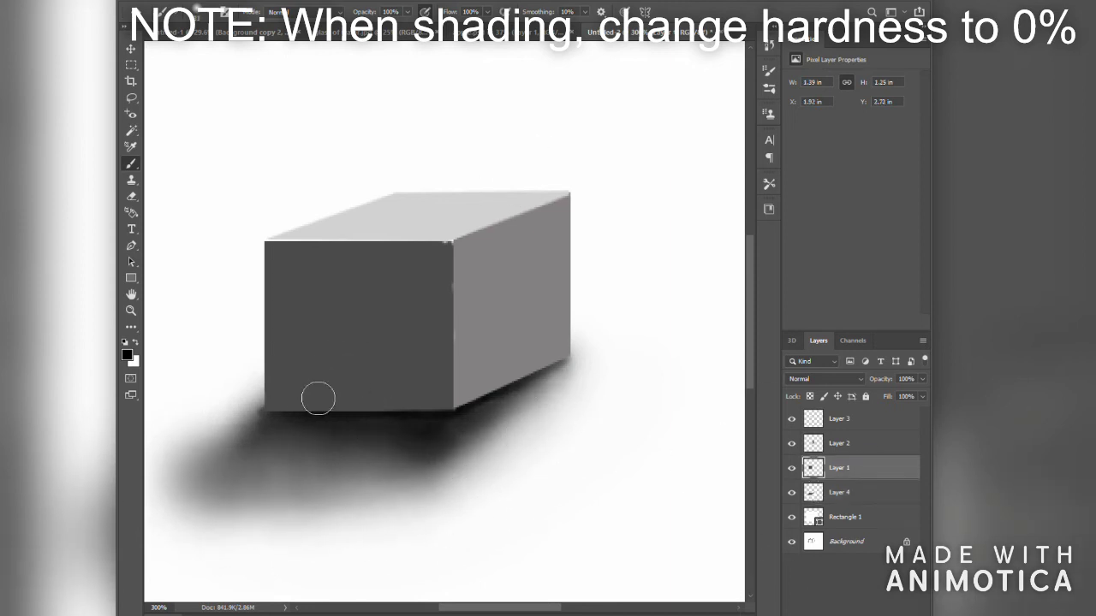
mouse_move(452, 318)
mouse_down()
mouse_move(437, 394)
mouse_move(437, 334)
mouse_move(291, 318)
mouse_move(318, 350)
mouse_move(361, 308)
mouse_up()
mouse_move(449, 285)
mouse_down()
mouse_move(294, 290)
mouse_move(355, 340)
mouse_up()
Select Layer 2 and shade the side face's bottom and outer edges with soft black strokes.
key(alt+bracketright)
drag(479, 420, 580, 371)
mouse_move(585, 325)
mouse_down()
mouse_move(570, 357)
mouse_move(535, 342)
mouse_up()
Pick a gray matching the side face and blend the dark shading along its bottom edge.
key(i)
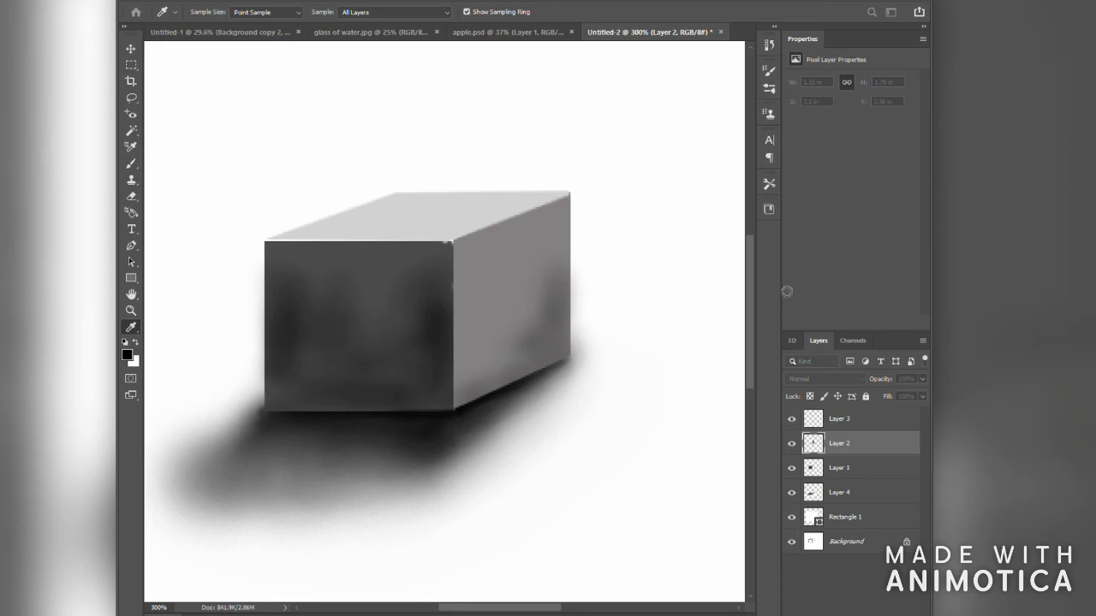
key(Return)
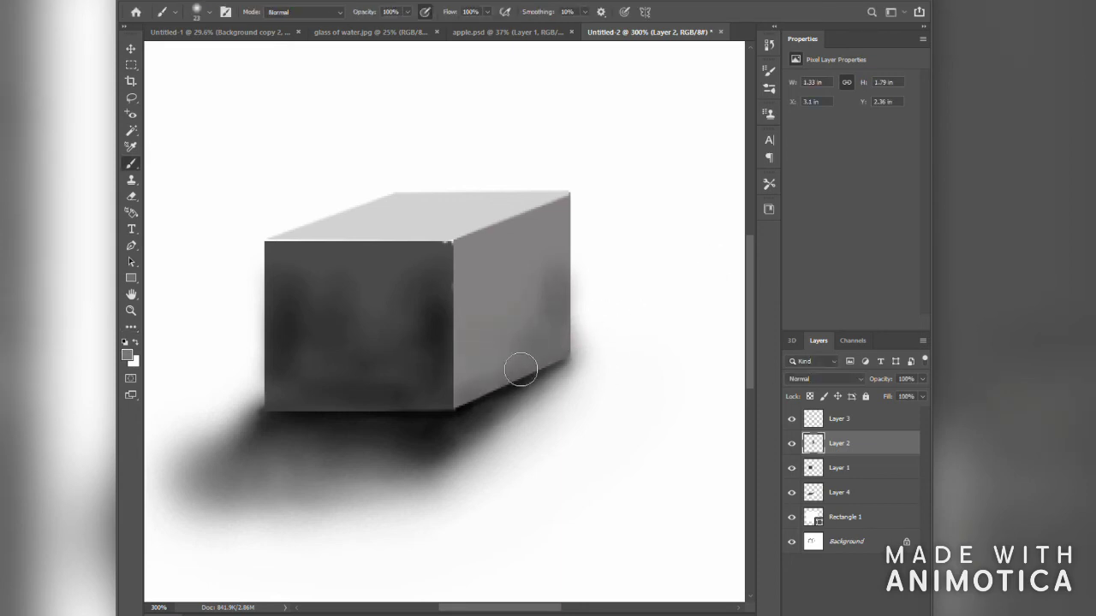
Select Layer 3 and brighten the top face with soft strokes of light gray and near-white.
key(alt+bracketright)
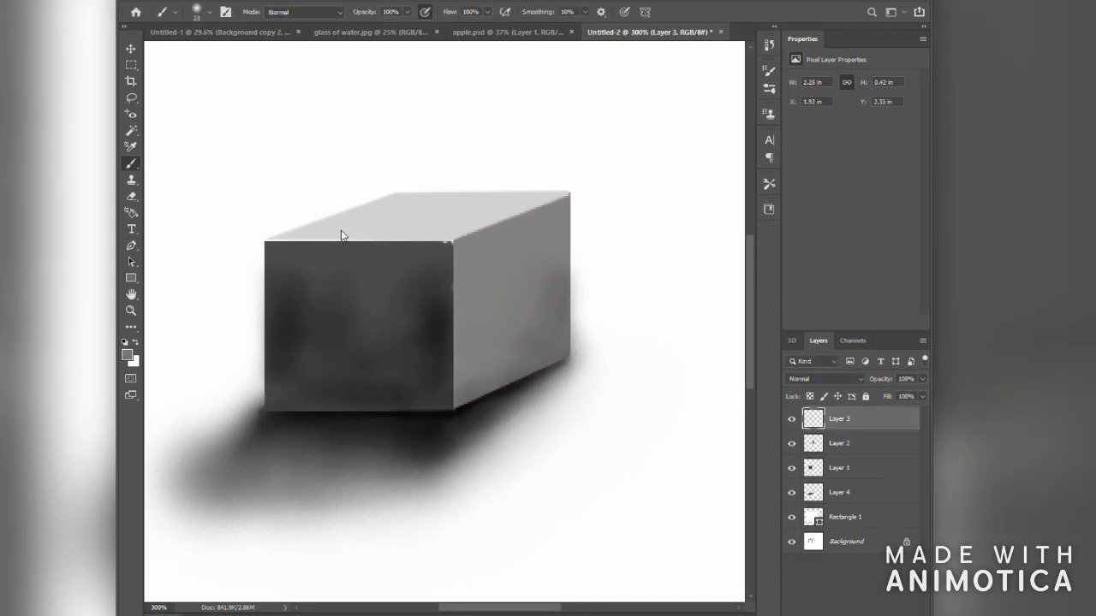
click(127, 354)
click(834, 196)
key(Return)
mouse_move(283, 249)
mouse_down()
mouse_move(445, 249)
mouse_move(492, 234)
mouse_up()
drag(342, 240, 407, 247)
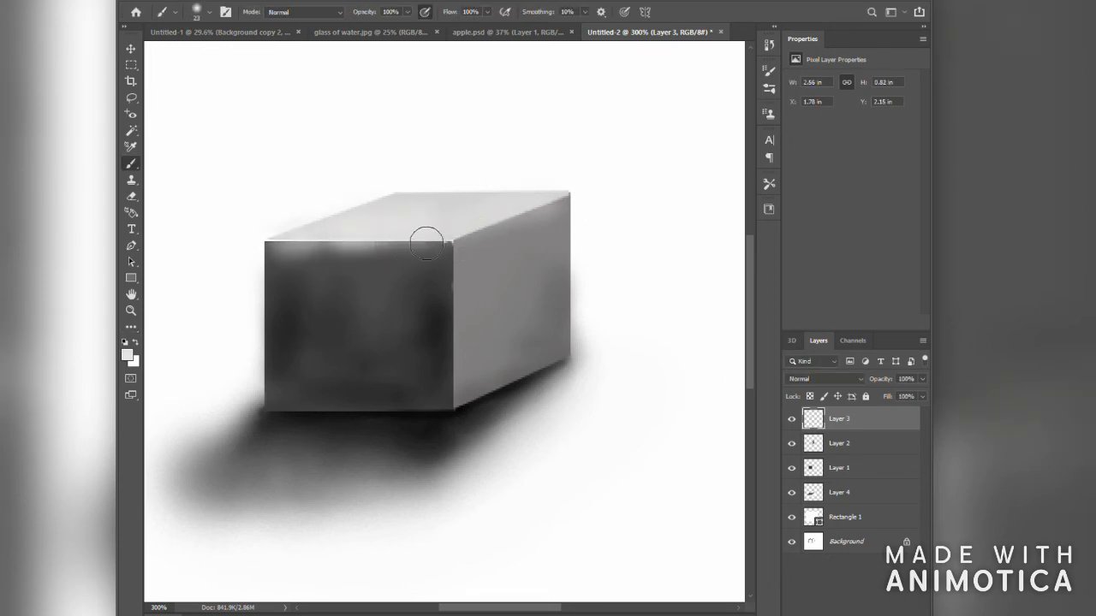
click(127, 354)
key(Return)
mouse_move(383, 239)
mouse_down()
mouse_move(474, 295)
mouse_move(372, 247)
mouse_move(444, 229)
mouse_up()
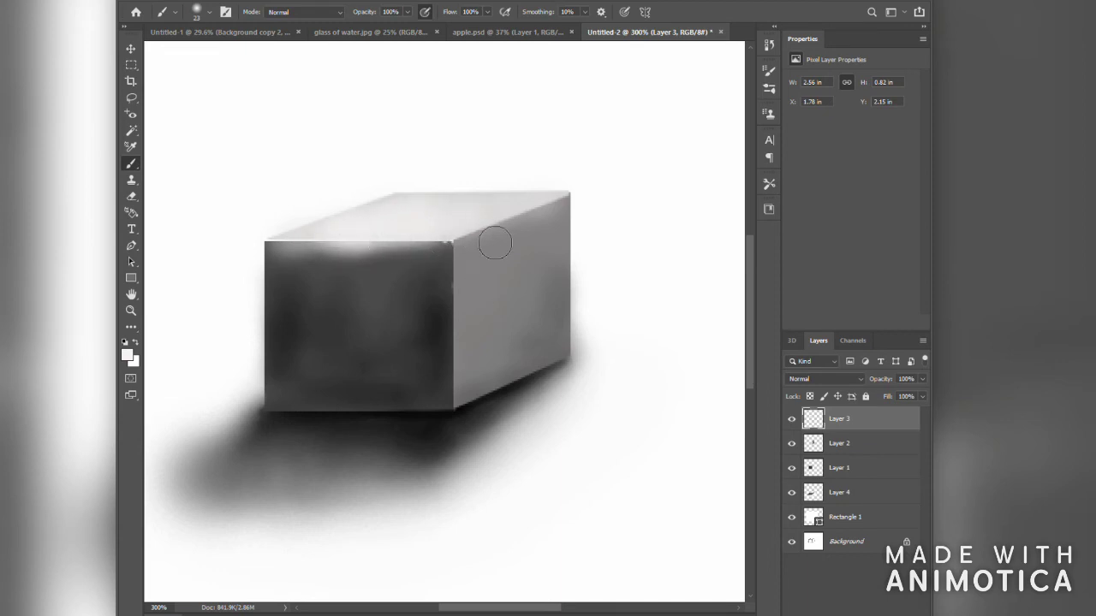
Marquee-select the light paint spilling onto the front face's upper strip, delete it and deselect.
click(131, 65)
mouse_move(252, 244)
mouse_down()
mouse_move(304, 259)
mouse_move(469, 269)
mouse_move(411, 263)
mouse_move(464, 261)
mouse_up()
key(Delete)
click(659, 353)
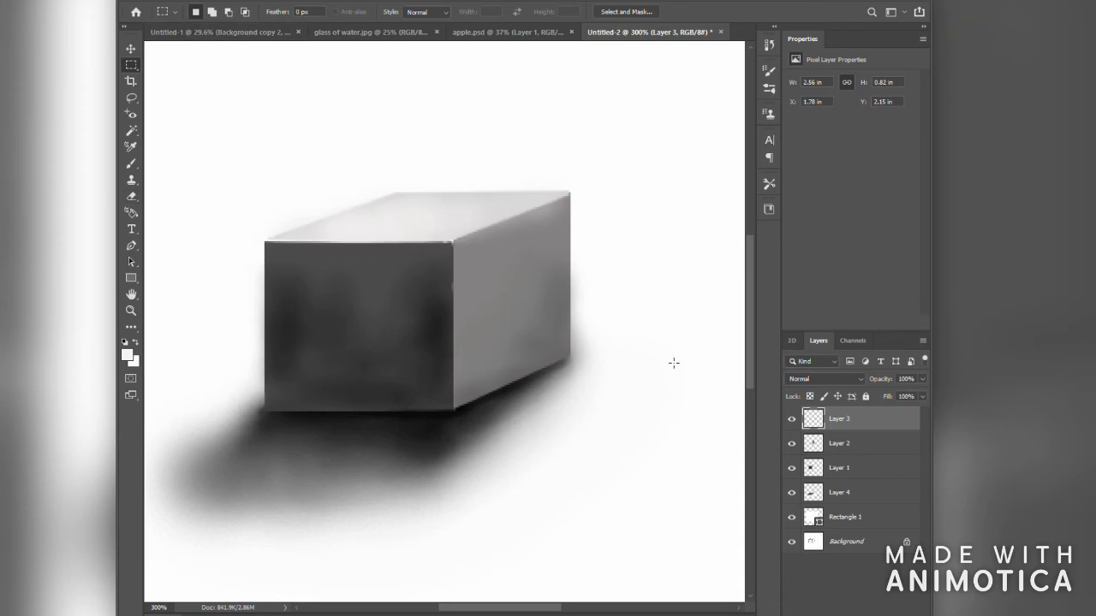
Blend the front face's dark patches with soft strokes of mid gray and a sampled dark gray.
click(131, 163)
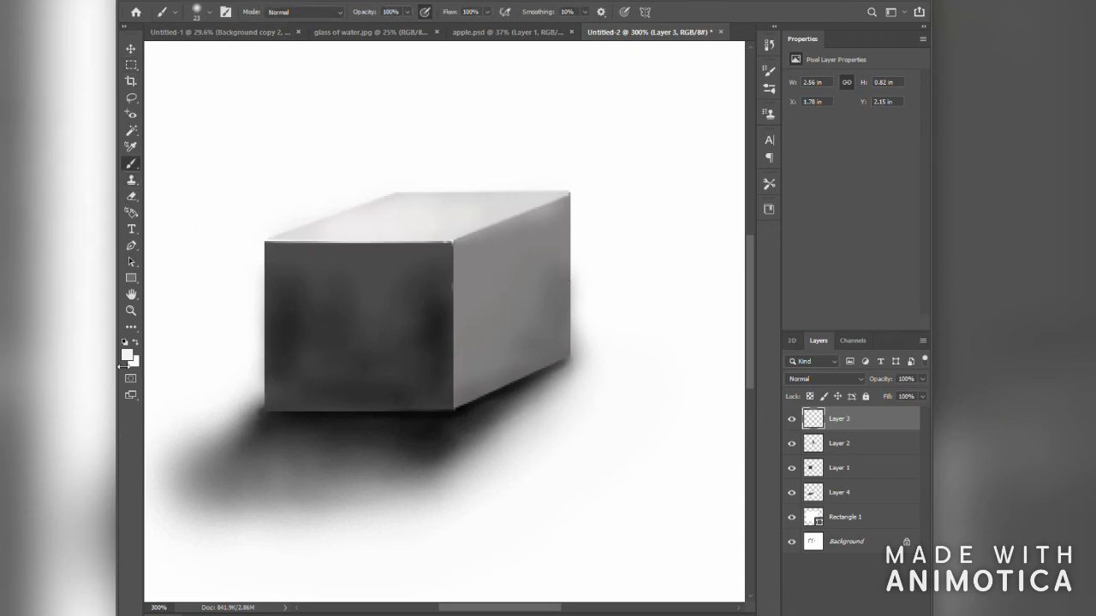
mouse_move(321, 261)
mouse_down()
mouse_move(297, 273)
mouse_move(307, 295)
mouse_move(299, 280)
mouse_move(298, 344)
mouse_move(304, 286)
mouse_move(338, 338)
mouse_move(313, 343)
mouse_move(294, 391)
mouse_move(419, 293)
mouse_move(310, 304)
mouse_move(341, 353)
mouse_move(307, 404)
mouse_move(388, 340)
mouse_up()
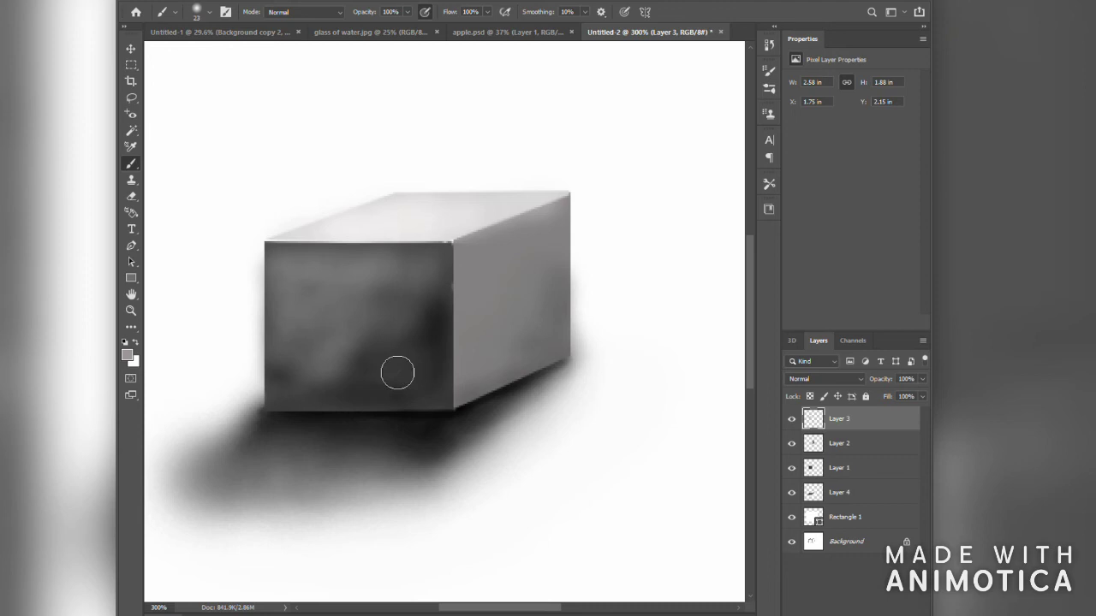
alt+click(397, 373)
mouse_move(378, 343)
mouse_down()
mouse_move(342, 318)
mouse_move(403, 341)
mouse_up()
mouse_move(389, 279)
mouse_down()
mouse_move(348, 279)
mouse_move(348, 312)
mouse_up()
key(ctrl+z)
key(ctrl+z)
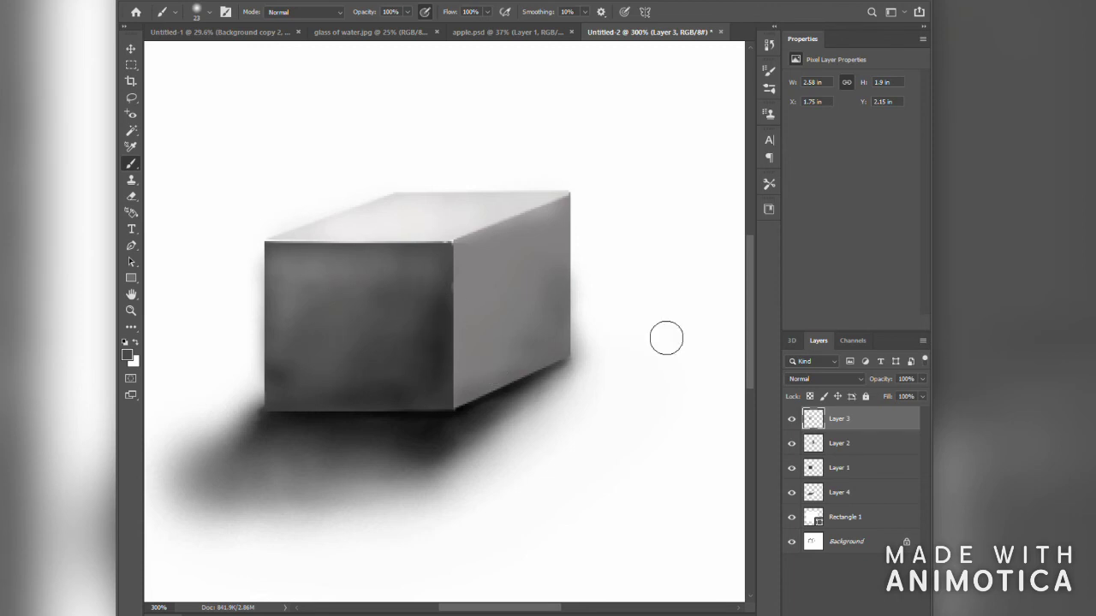
Select Layer 4 and brush soft dark gray over the shadow along the cube's bottom edges.
click(843, 495)
mouse_move(297, 434)
mouse_down()
mouse_move(459, 430)
mouse_move(293, 414)
mouse_move(297, 426)
mouse_move(308, 416)
mouse_move(417, 419)
mouse_up()
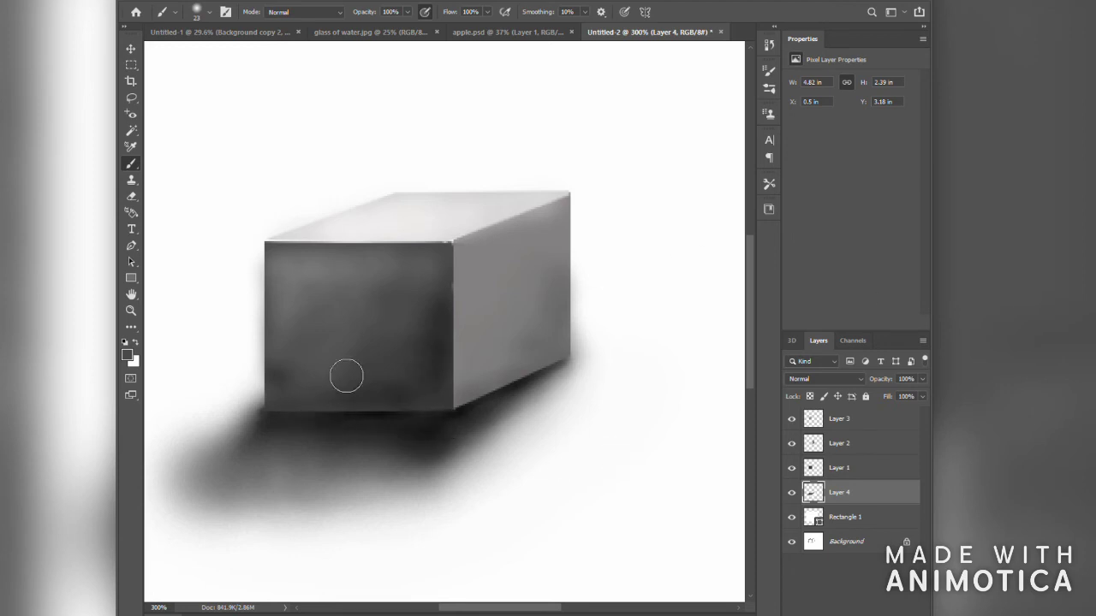
drag(284, 425, 570, 391)
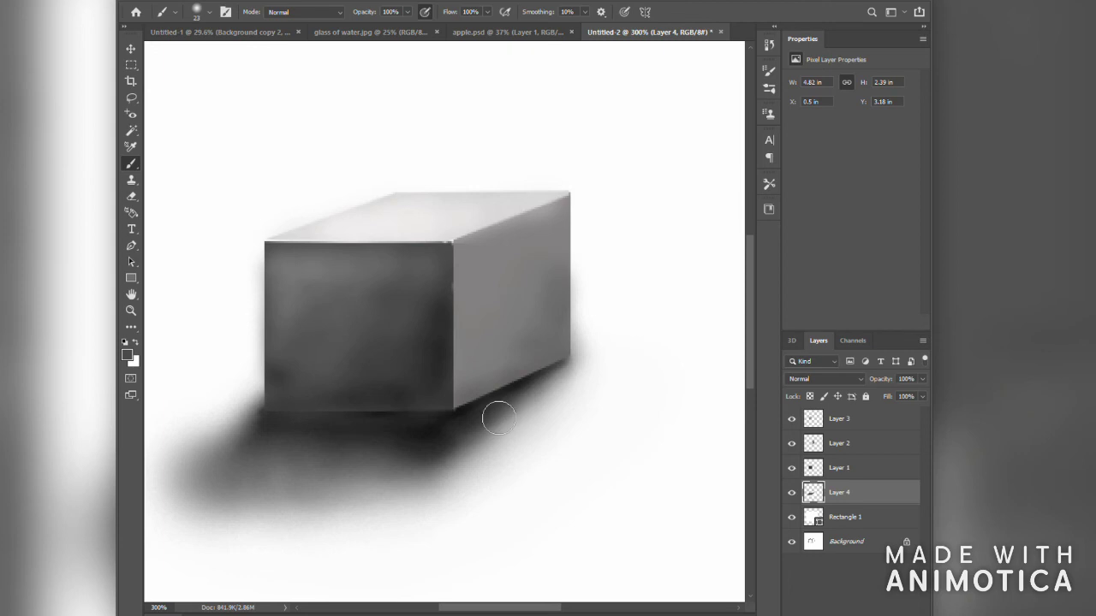
drag(490, 420, 550, 387)
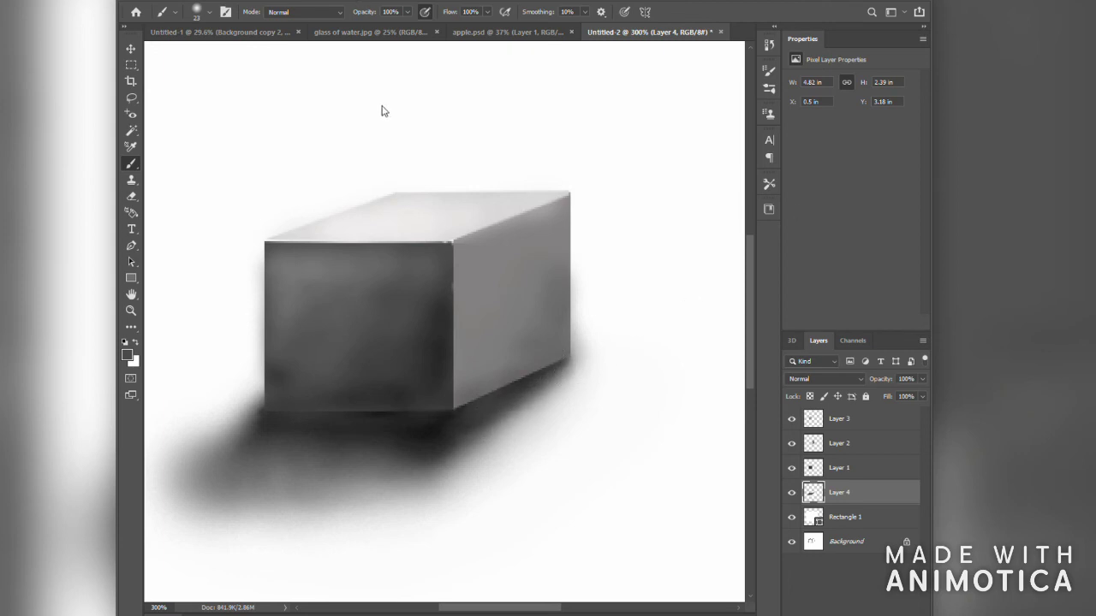
Switch the brush color to white and fade the outer edges of the cube's cast shadow on Layer 4.
key(ctrl+0)
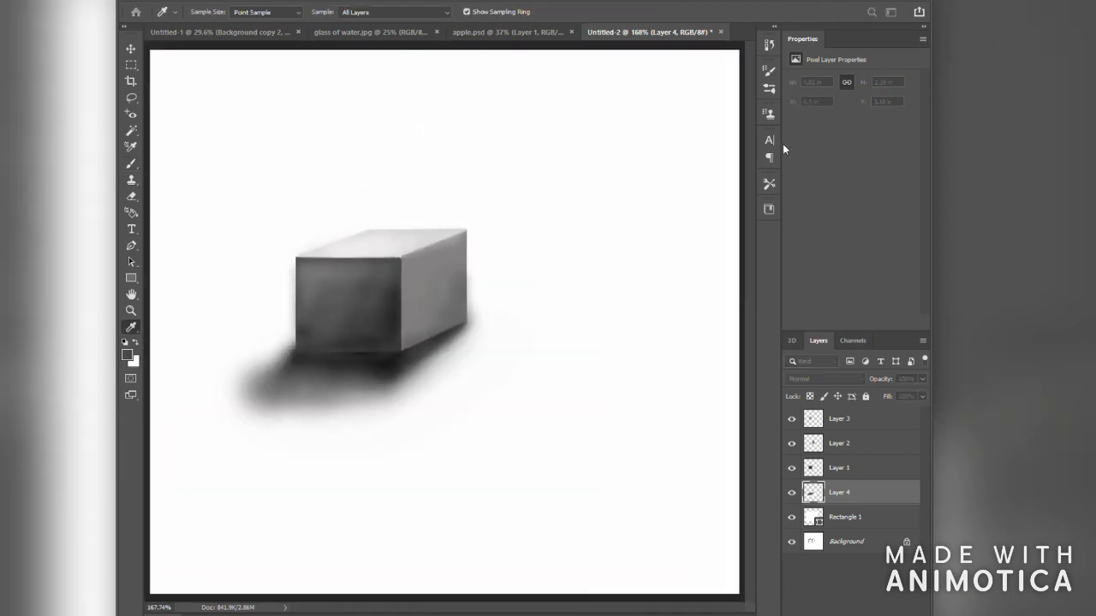
click(899, 417)
click(829, 495)
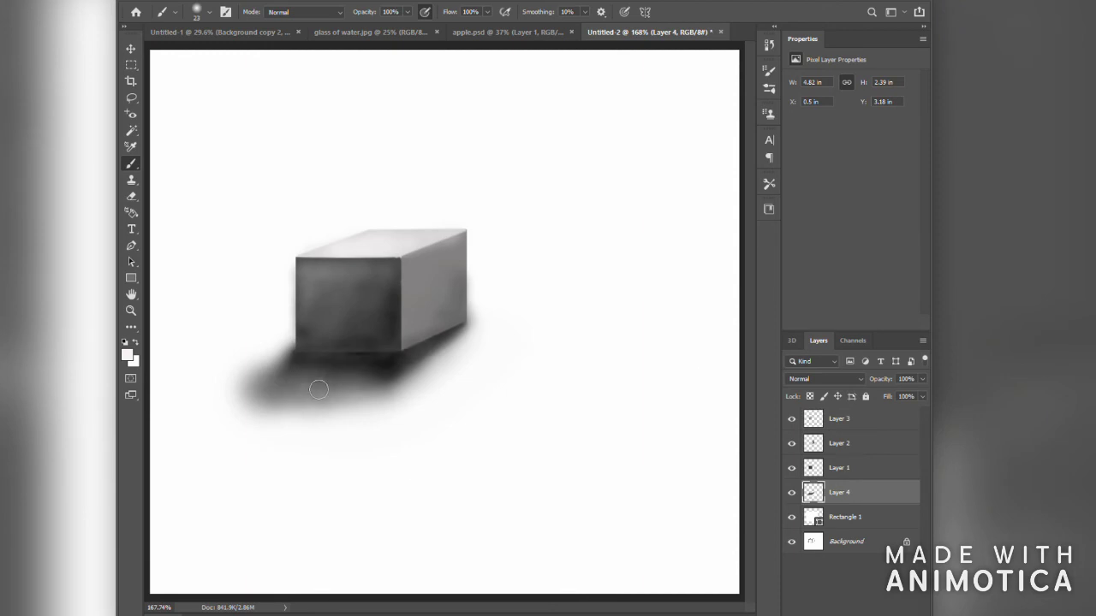
mouse_move(255, 373)
mouse_down()
mouse_move(291, 347)
mouse_move(291, 364)
mouse_move(263, 382)
mouse_up()
drag(234, 420, 311, 416)
key(ctrl+z)
key(ctrl+z)
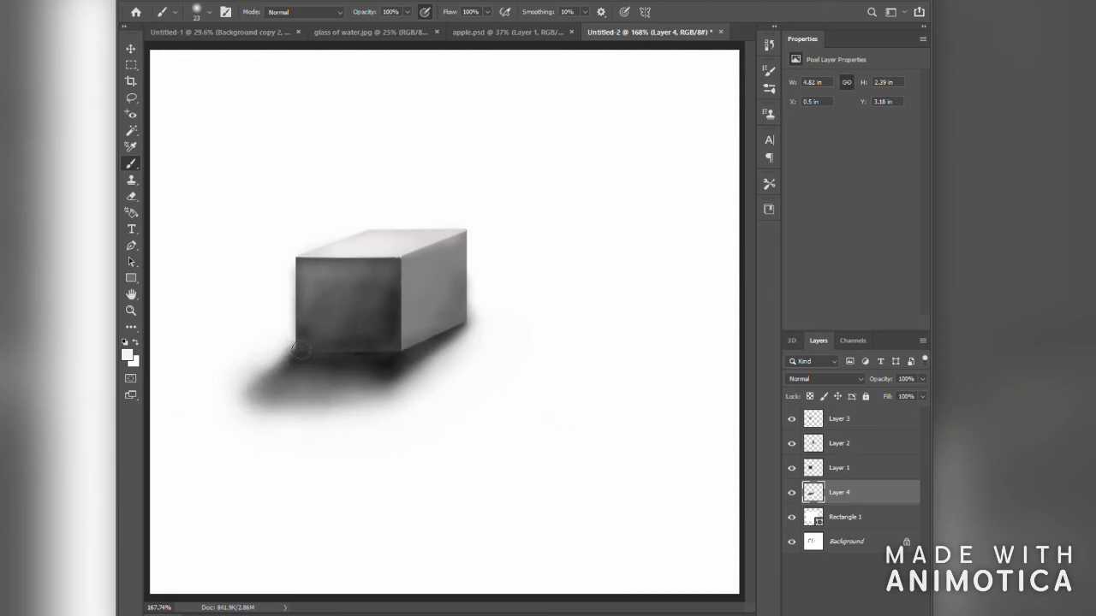
mouse_move(223, 419)
mouse_down()
mouse_move(297, 401)
mouse_move(284, 424)
mouse_move(260, 395)
mouse_move(285, 413)
mouse_move(355, 412)
mouse_move(343, 411)
mouse_move(424, 384)
mouse_up()
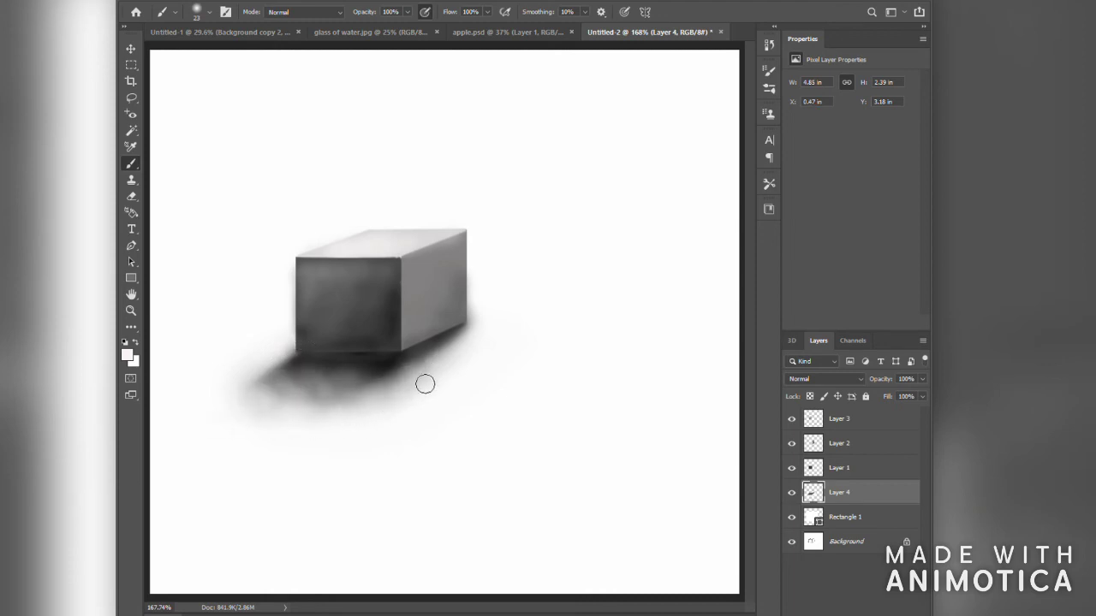
drag(480, 346, 407, 413)
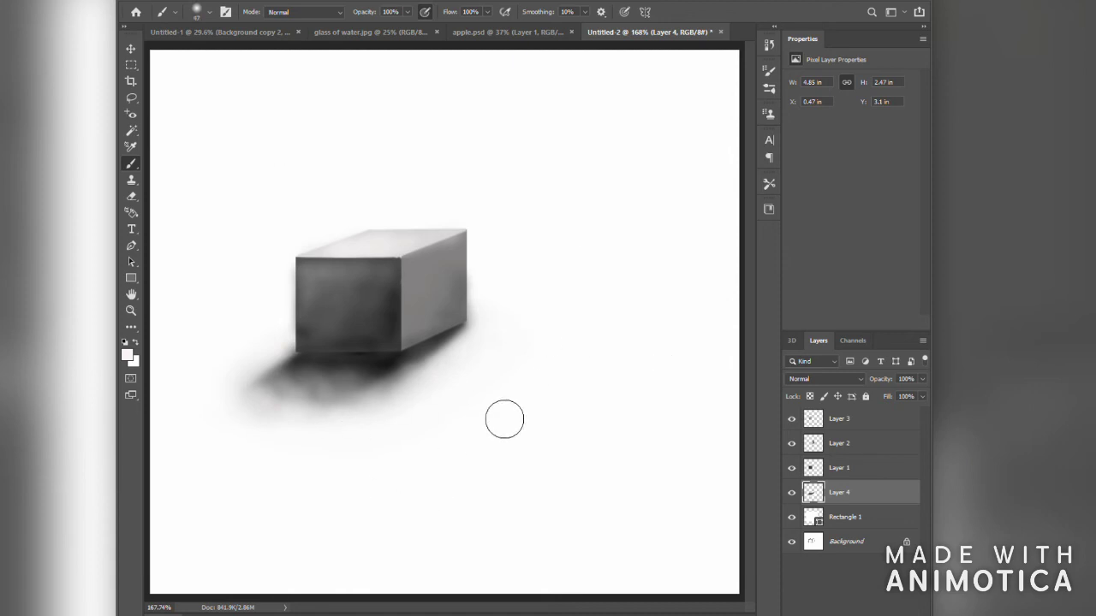
mouse_move(293, 462)
mouse_down()
mouse_move(316, 441)
mouse_move(305, 410)
mouse_move(413, 410)
mouse_move(398, 403)
mouse_move(455, 384)
mouse_move(406, 420)
mouse_move(421, 400)
mouse_move(314, 414)
mouse_move(314, 399)
mouse_move(374, 429)
mouse_move(310, 424)
mouse_up()
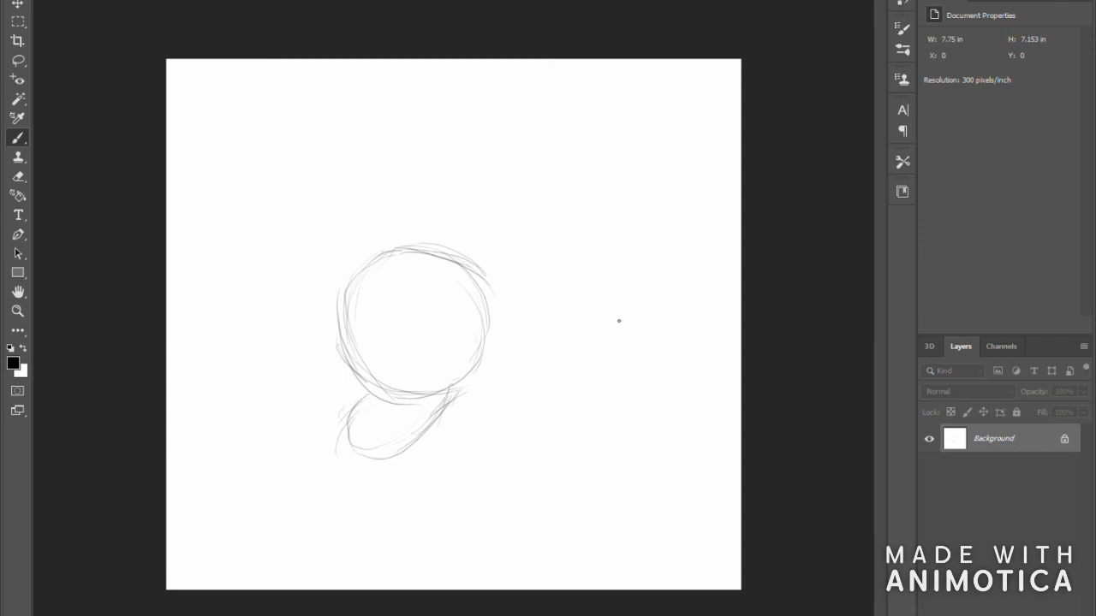
Add a new layer above the sphere sketch and shade the sphere with soft black strokes.
key(ctrl+shift+alt+n)
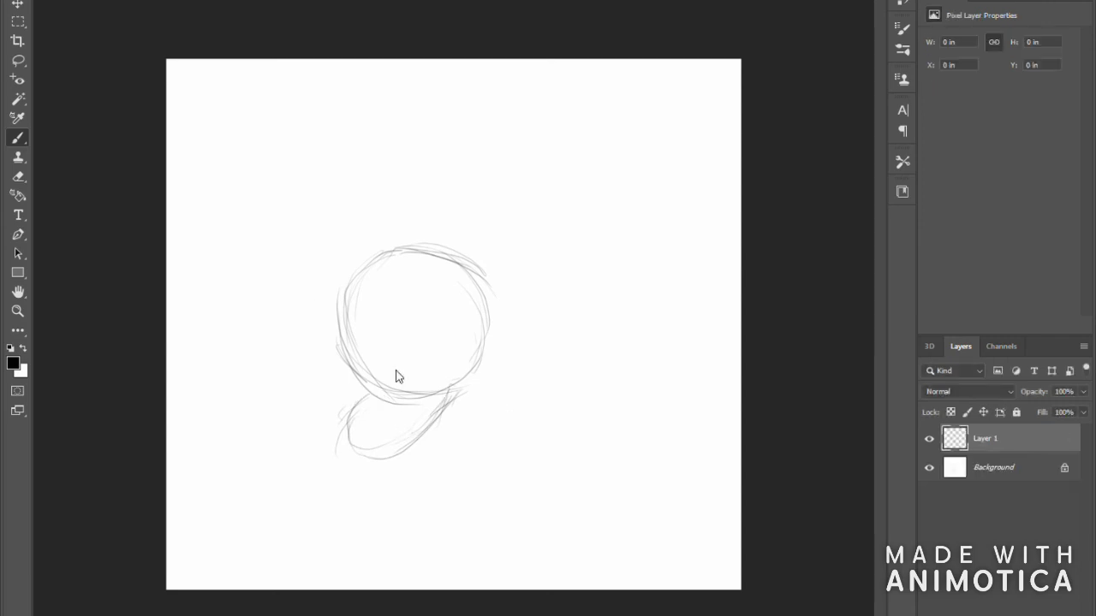
mouse_move(364, 354)
mouse_down()
mouse_move(450, 388)
mouse_move(476, 379)
mouse_up()
key(ctrl+z)
mouse_move(365, 352)
mouse_down()
mouse_move(410, 366)
mouse_move(371, 364)
mouse_move(430, 400)
mouse_move(374, 356)
mouse_move(440, 384)
mouse_move(377, 371)
mouse_move(404, 365)
mouse_up()
mouse_move(368, 290)
mouse_down()
mouse_move(406, 351)
mouse_move(421, 354)
mouse_up()
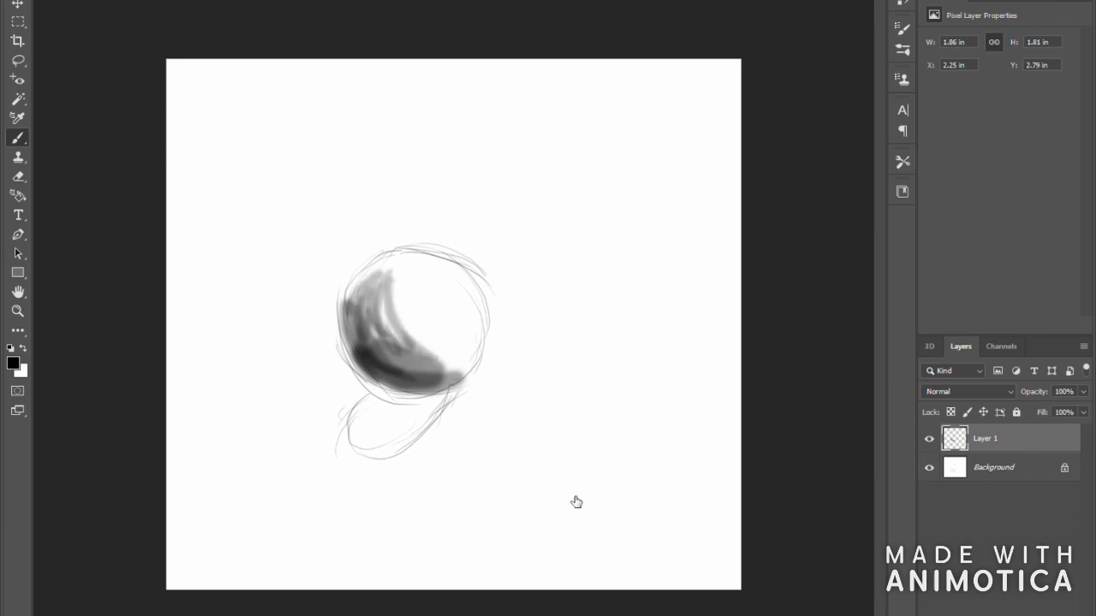
mouse_move(353, 340)
mouse_down()
mouse_move(388, 370)
mouse_move(426, 374)
mouse_move(416, 313)
mouse_move(377, 291)
mouse_move(436, 285)
mouse_move(449, 347)
mouse_move(394, 325)
mouse_move(385, 343)
mouse_move(439, 353)
mouse_move(421, 313)
mouse_move(445, 320)
mouse_up()
Add a second new layer and paint the sphere's soft cast shadow inside the sketched oval.
click(1022, 502)
key(ctrl+shift+alt+n)
mouse_move(449, 411)
mouse_down()
mouse_move(389, 429)
mouse_move(434, 417)
mouse_move(394, 433)
mouse_move(430, 418)
mouse_move(476, 375)
mouse_up()
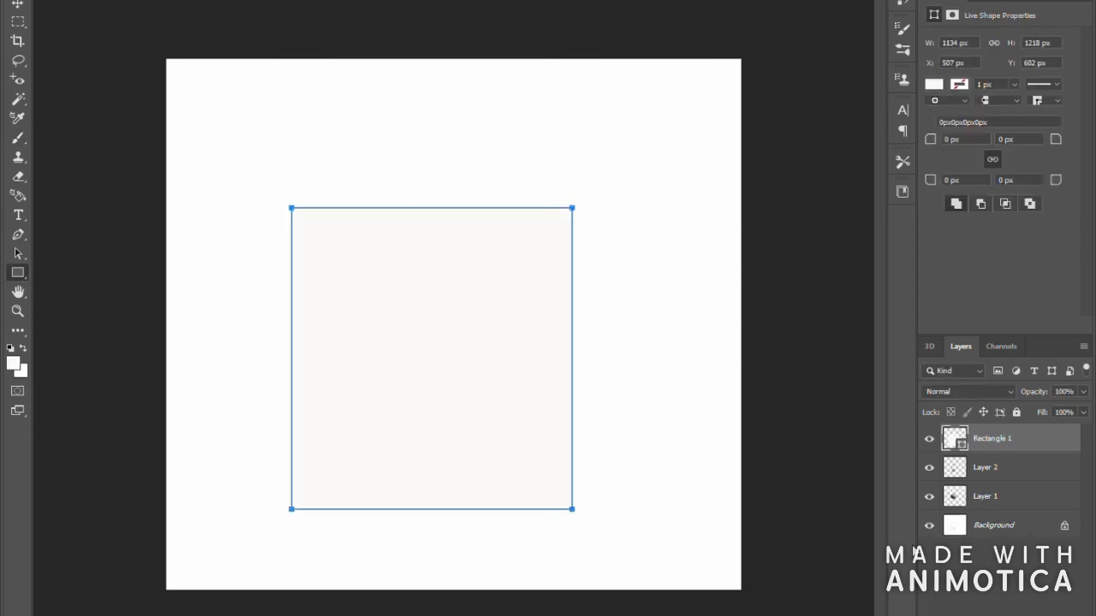
Move the Rectangle 1 layer beneath Layer 1, directly above the Background, and deselect it.
drag(985, 438, 1007, 505)
click(993, 609)
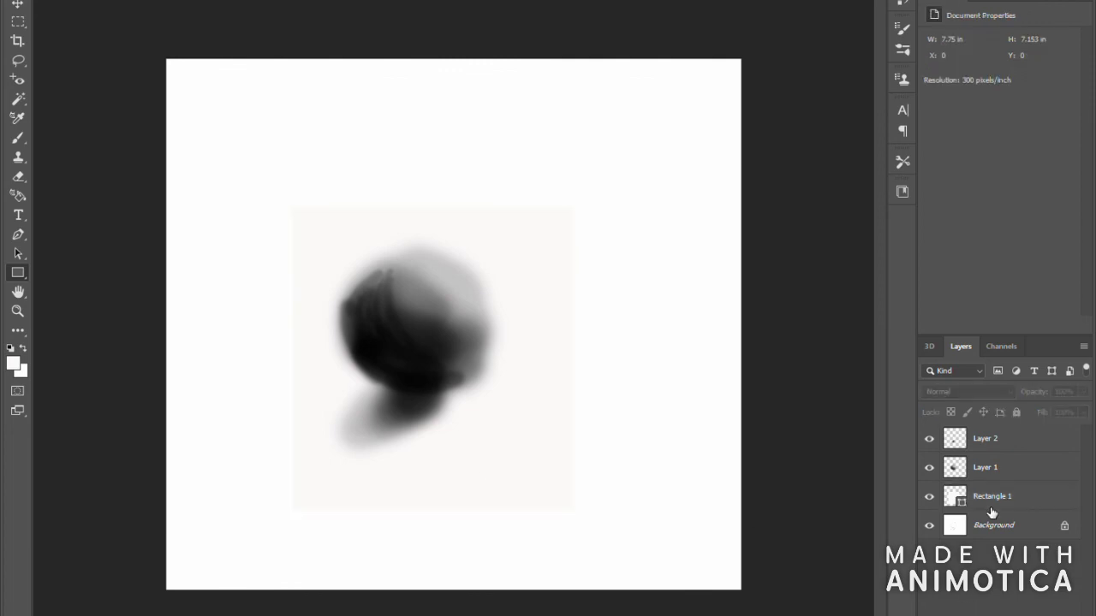
Select Layer 1 and lighten the sphere's dark shading with soft white brush strokes.
click(993, 471)
click(17, 137)
mouse_move(475, 298)
mouse_down()
mouse_move(400, 276)
mouse_move(455, 308)
mouse_move(436, 341)
mouse_move(399, 300)
mouse_move(402, 340)
mouse_move(377, 357)
mouse_move(489, 205)
mouse_up()
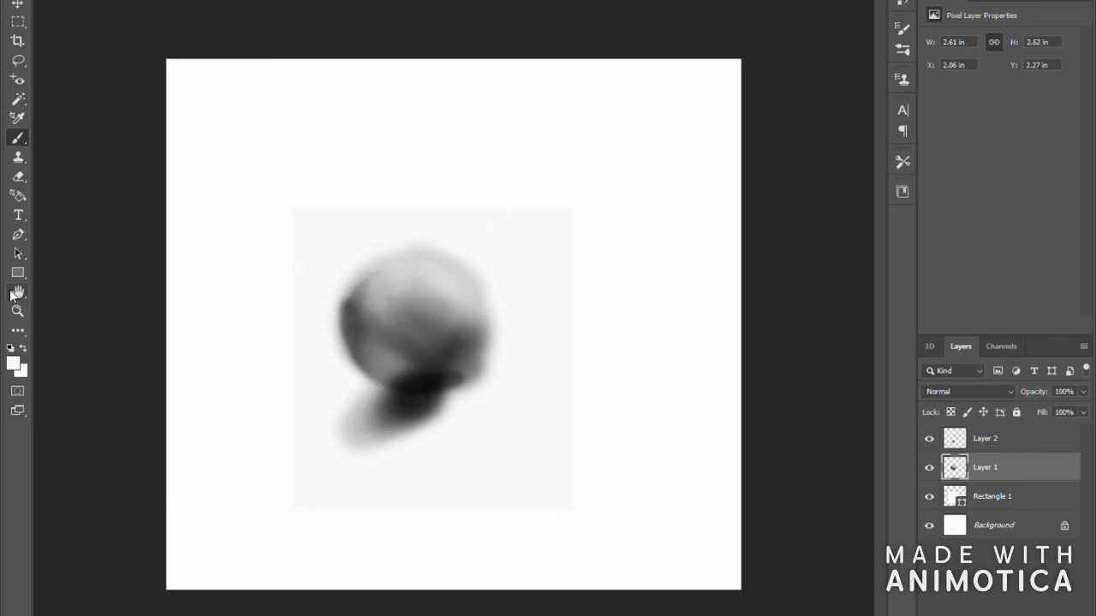
Select the sphere with a circular marquee, invert the selection, delete the paint outside it and deselect.
click(20, 25)
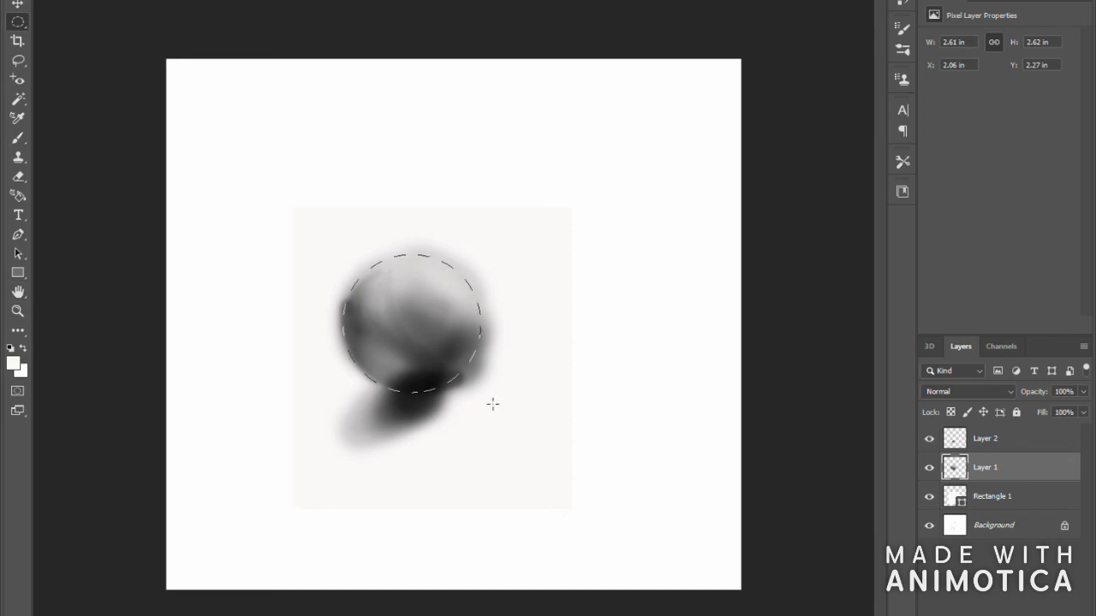
key(ctrl+shift+i)
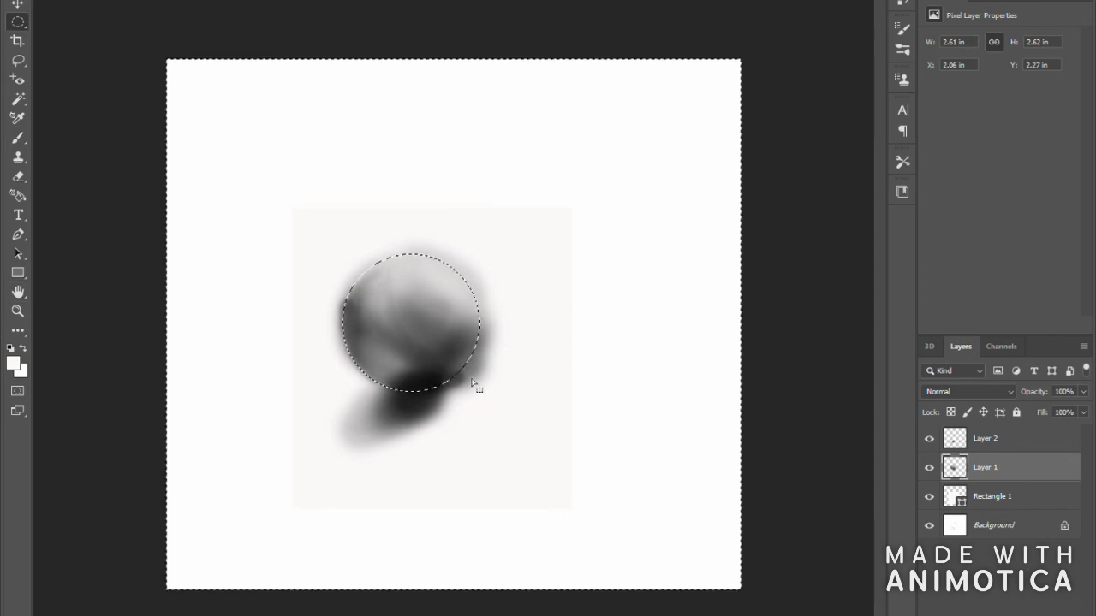
key(Delete)
key(ctrl+d)
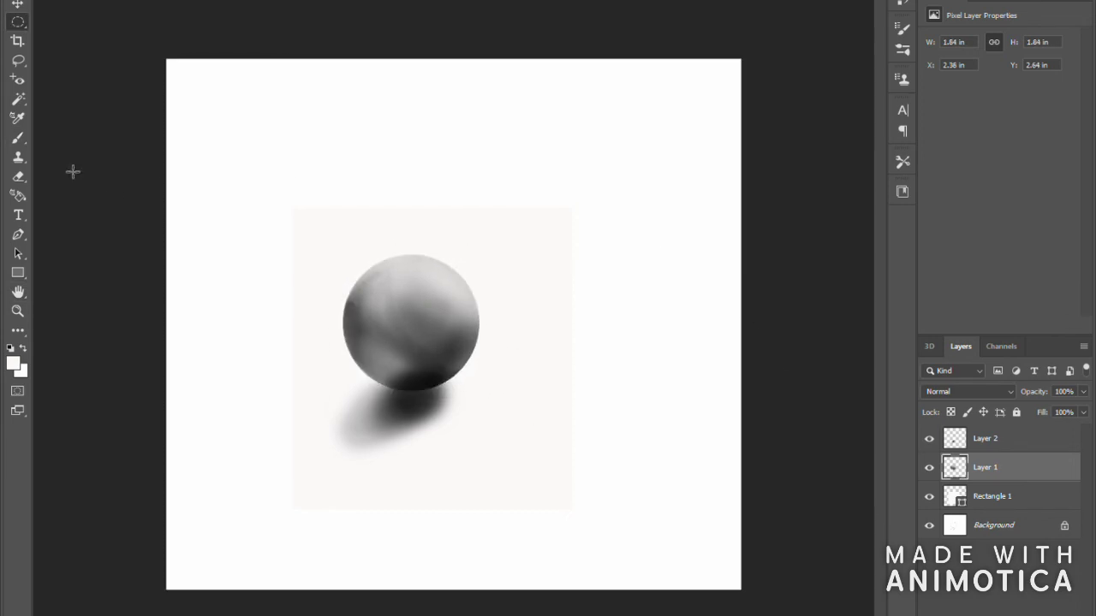
Brighten the sphere with soft white strokes, and deepen the core shadow on its lower half with black.
click(20, 139)
mouse_move(455, 325)
mouse_down()
mouse_move(468, 374)
mouse_move(470, 334)
mouse_move(453, 316)
mouse_move(388, 309)
mouse_move(415, 295)
mouse_move(403, 303)
mouse_move(429, 317)
mouse_move(441, 296)
mouse_move(478, 338)
mouse_move(454, 401)
mouse_move(401, 340)
mouse_move(386, 362)
mouse_move(383, 330)
mouse_move(392, 371)
mouse_up()
click(15, 370)
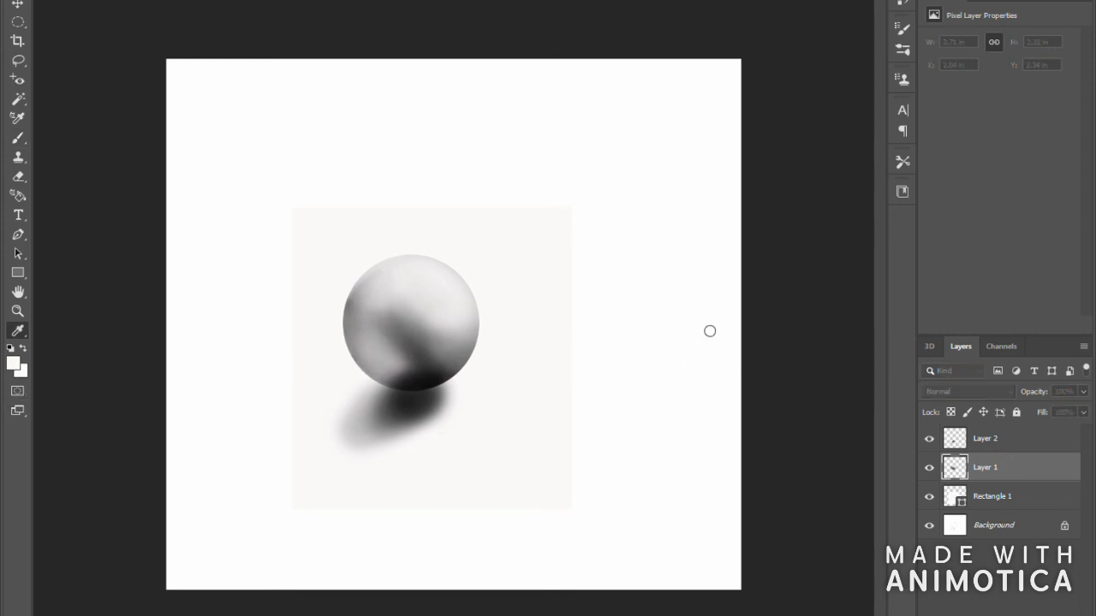
click(1036, 144)
mouse_move(407, 394)
mouse_down()
mouse_move(426, 368)
mouse_move(379, 322)
mouse_move(413, 359)
mouse_move(448, 361)
mouse_move(432, 361)
mouse_move(433, 344)
mouse_move(396, 316)
mouse_move(432, 330)
mouse_move(413, 311)
mouse_move(417, 283)
mouse_move(429, 306)
mouse_up()
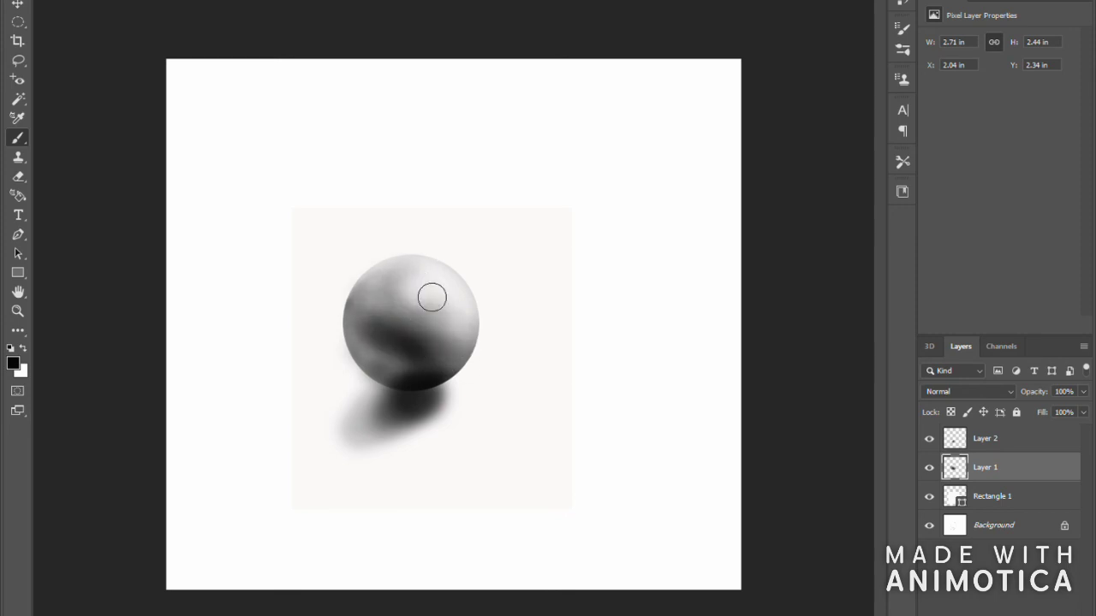
mouse_move(419, 379)
mouse_down()
mouse_move(396, 363)
mouse_move(458, 382)
mouse_move(425, 399)
mouse_up()
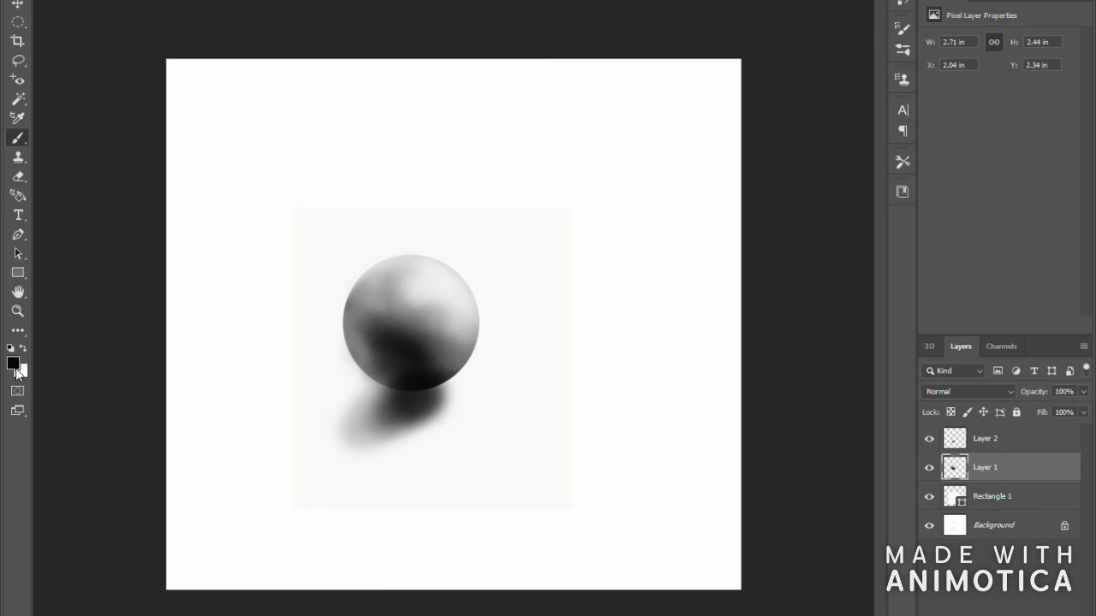
Select Layer 2, widen the sphere's cast shadow with soft black and fade its lower edge with white.
key(alt+bracketright)
mouse_move(389, 399)
mouse_down()
mouse_move(402, 432)
mouse_move(386, 418)
mouse_move(357, 438)
mouse_move(408, 398)
mouse_up()
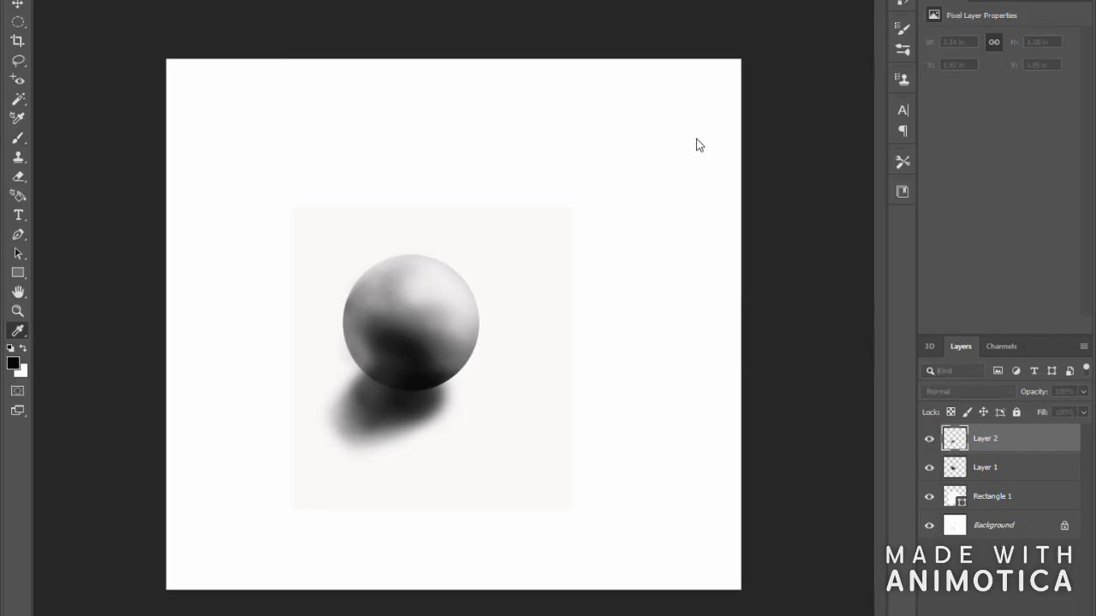
mouse_move(364, 469)
mouse_down()
mouse_move(486, 411)
mouse_move(352, 459)
mouse_move(338, 440)
mouse_move(482, 440)
mouse_move(464, 439)
mouse_up()
Switch the brush color to black and extend the sphere's cast shadow outward, undoing the last stroke.
key(i)
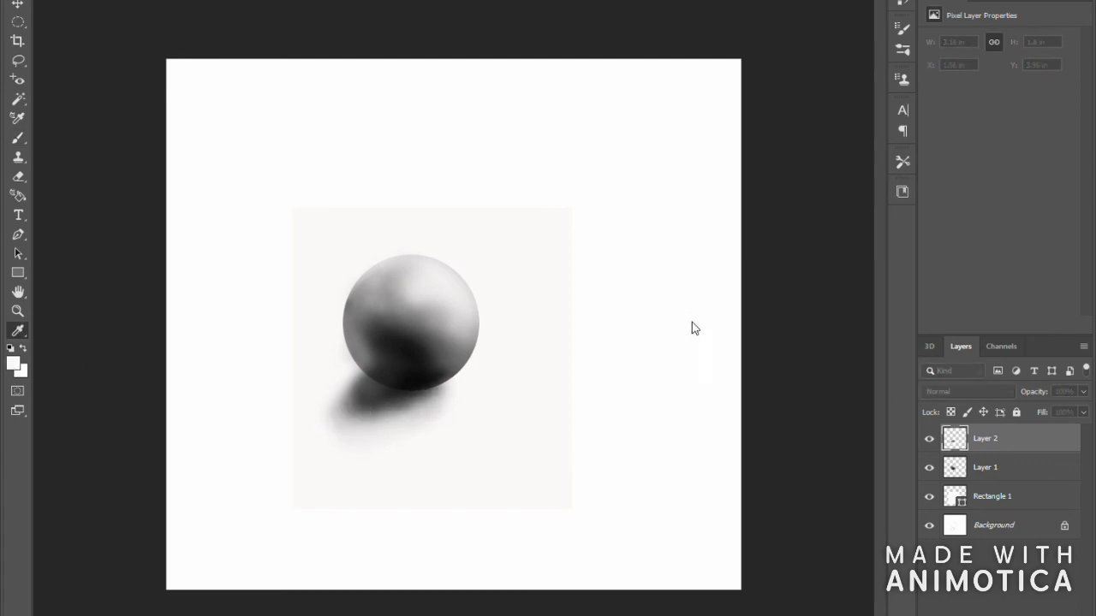
click(1025, 142)
drag(434, 418, 343, 430)
key(ctrl+z)
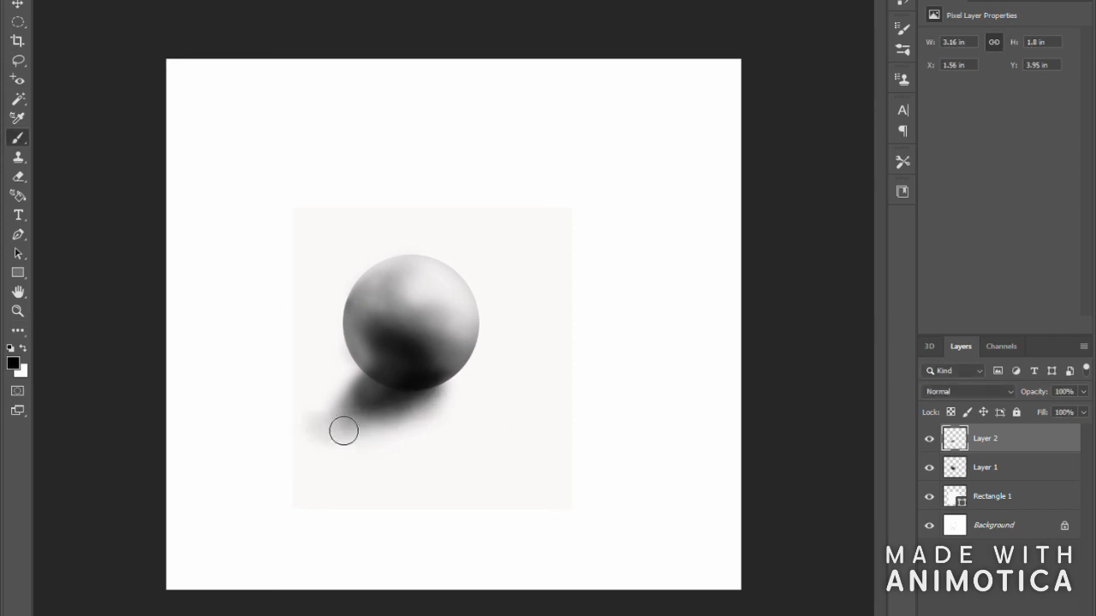
Set the brush color to white and move the shadow's Layer 2 beneath the sphere's Layer 1.
click(19, 313)
double_click(166, 413)
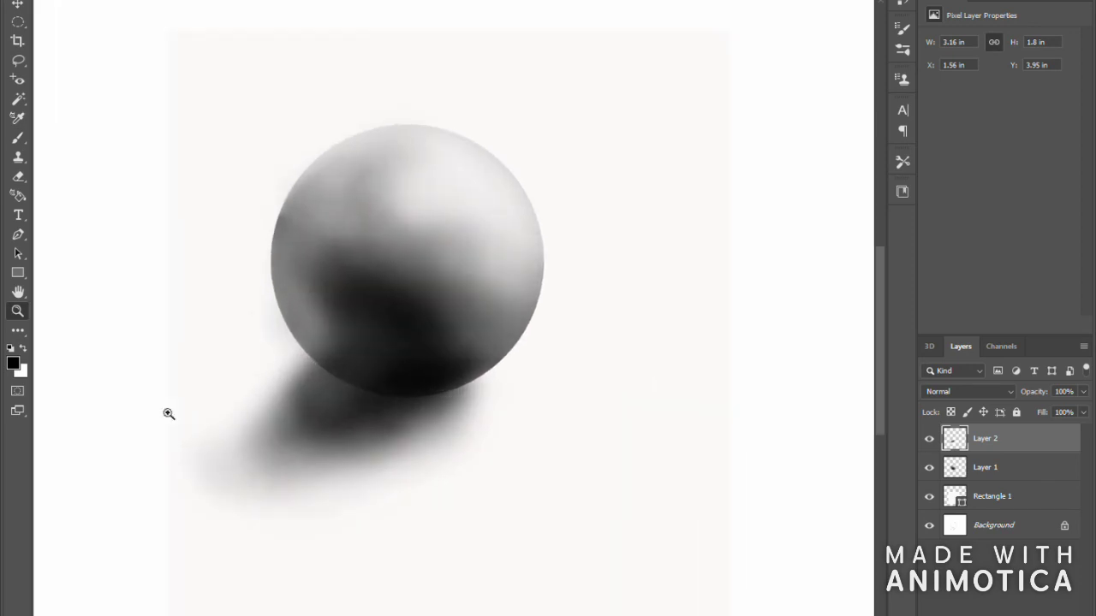
click(17, 367)
key(b)
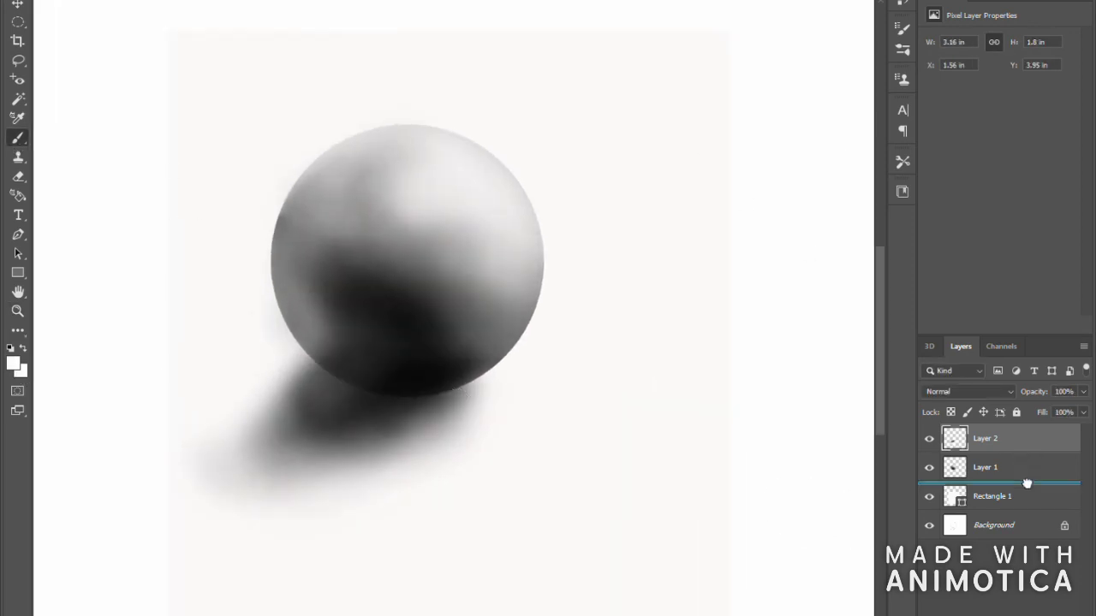
drag(1026, 475, 1027, 479)
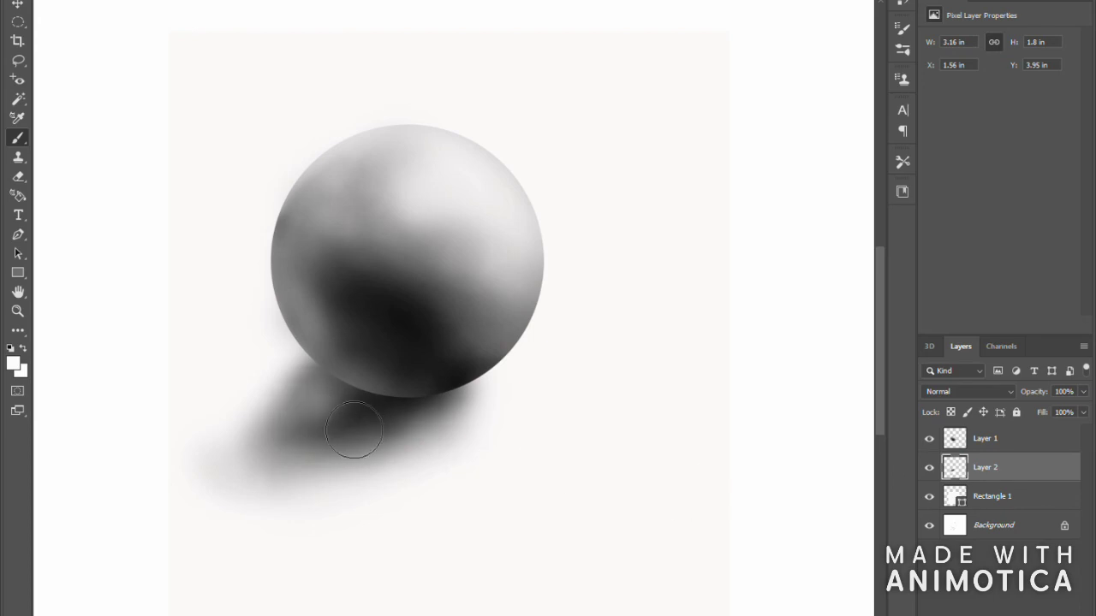
Lighten the cast shadow on Layer 2 with white, and brush white over the lower sphere on Layer 1, undoing the last stroke.
drag(318, 401, 402, 442)
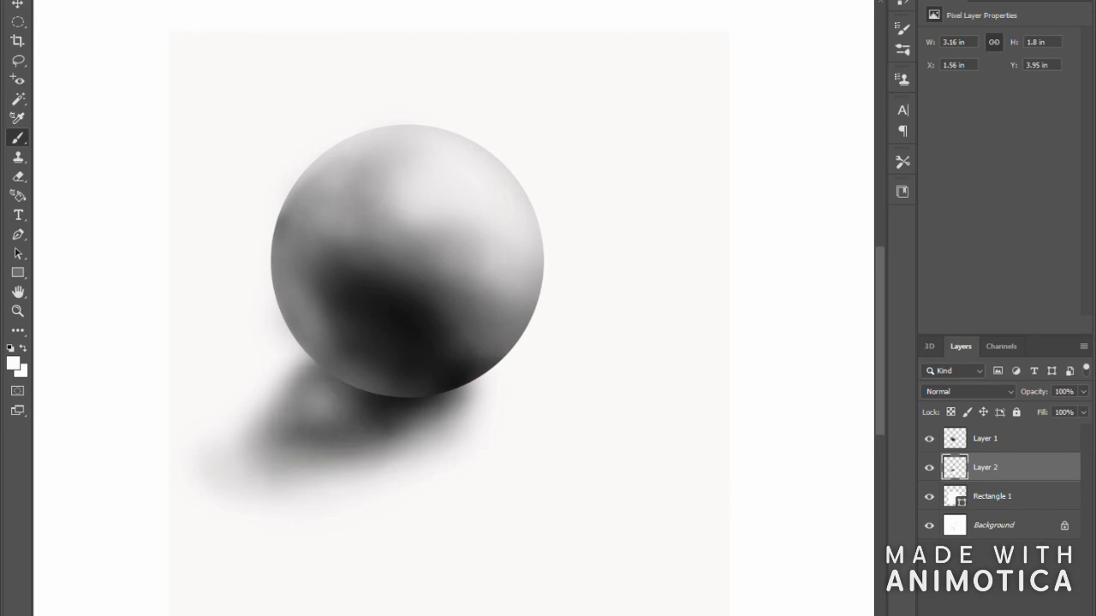
click(1018, 448)
drag(379, 373, 334, 308)
key(ctrl+z)
Set the brush color to dark gray and soften the black core shadow across the sphere's lower half and bottom edge.
click(11, 368)
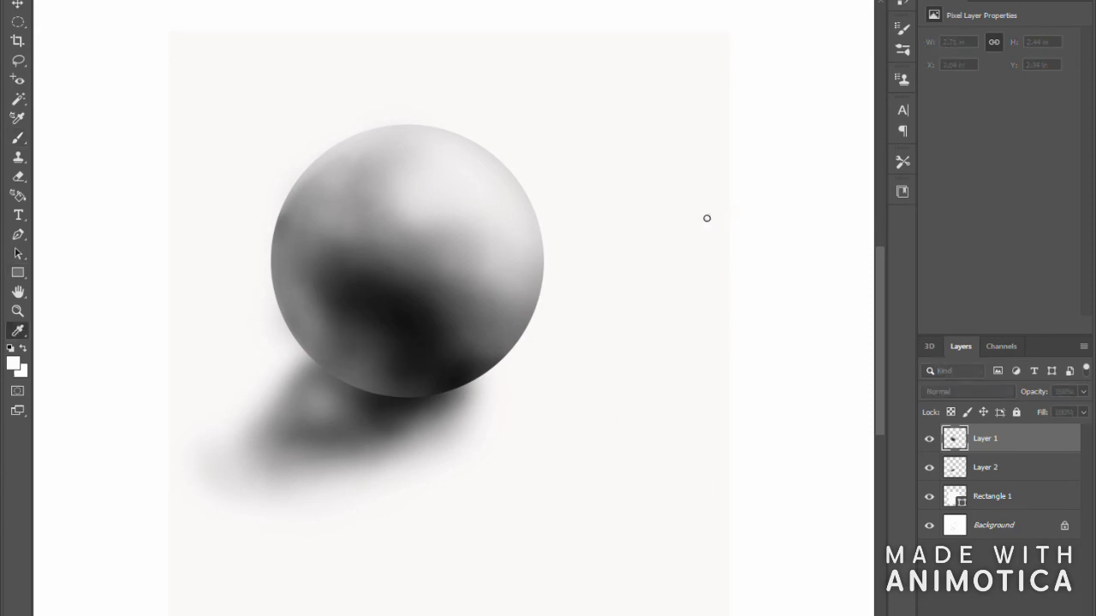
key(Return)
mouse_move(365, 364)
mouse_down()
mouse_move(431, 389)
mouse_move(433, 359)
mouse_up()
mouse_move(377, 322)
mouse_down()
mouse_move(369, 336)
mouse_move(363, 316)
mouse_move(389, 347)
mouse_move(372, 333)
mouse_move(364, 340)
mouse_up()
click(13, 363)
click(1021, 149)
drag(449, 355, 523, 357)
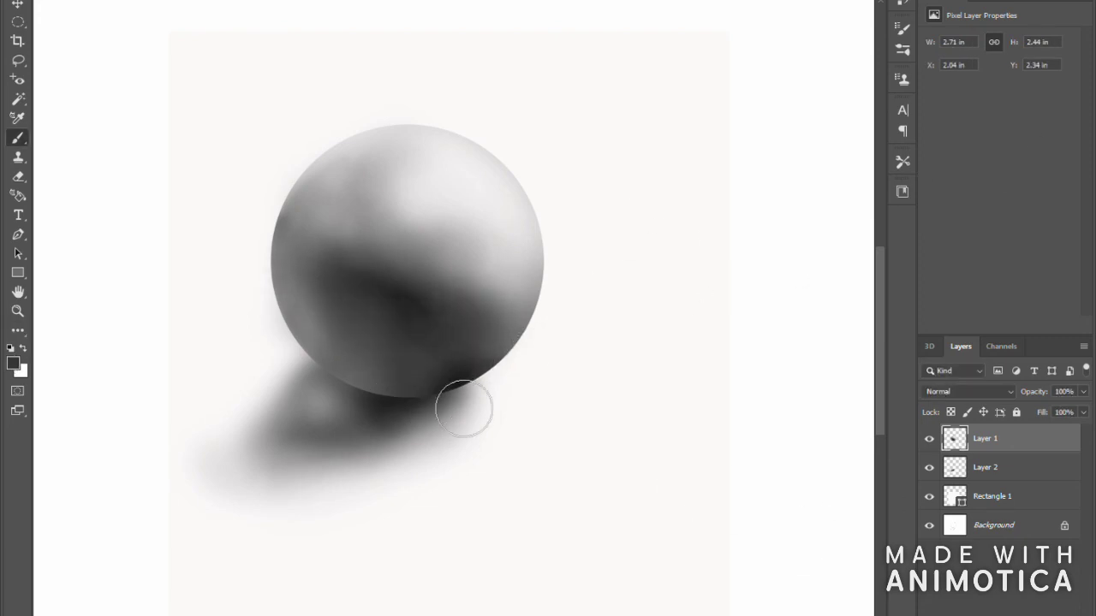
drag(445, 400, 399, 391)
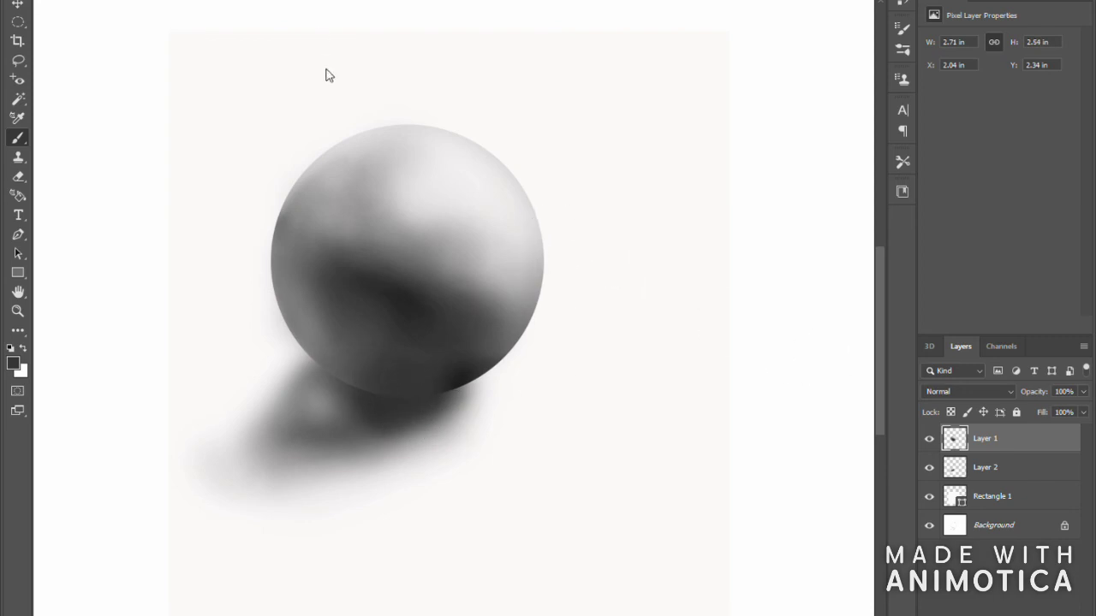
Select Layer 2 and deepen the outer part of the sphere's cast shadow with soft dark gray.
key(ctrl+0)
click(986, 469)
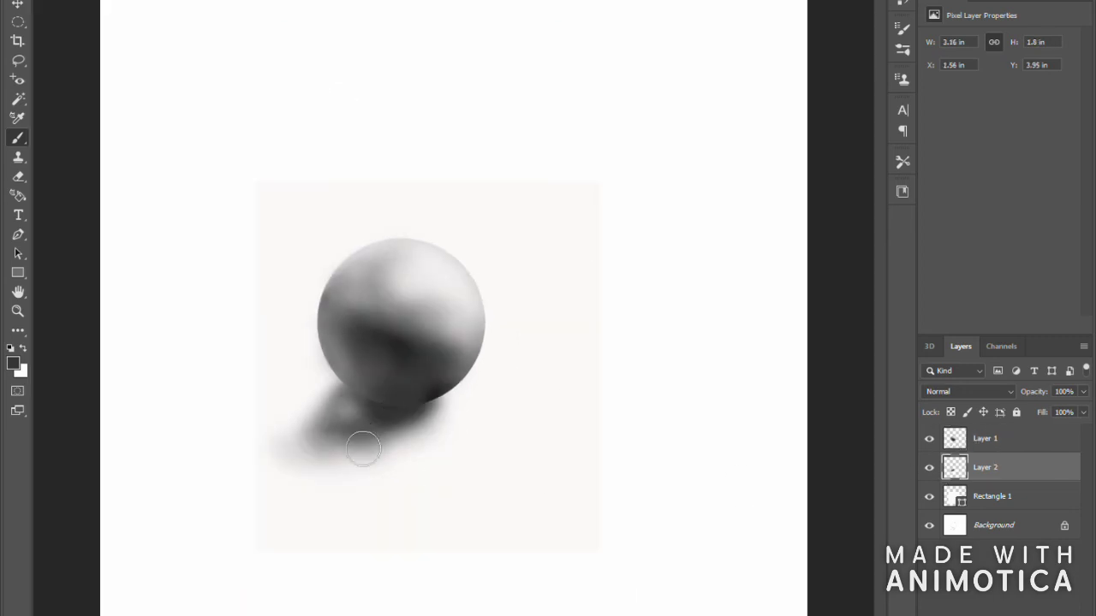
drag(360, 430, 341, 414)
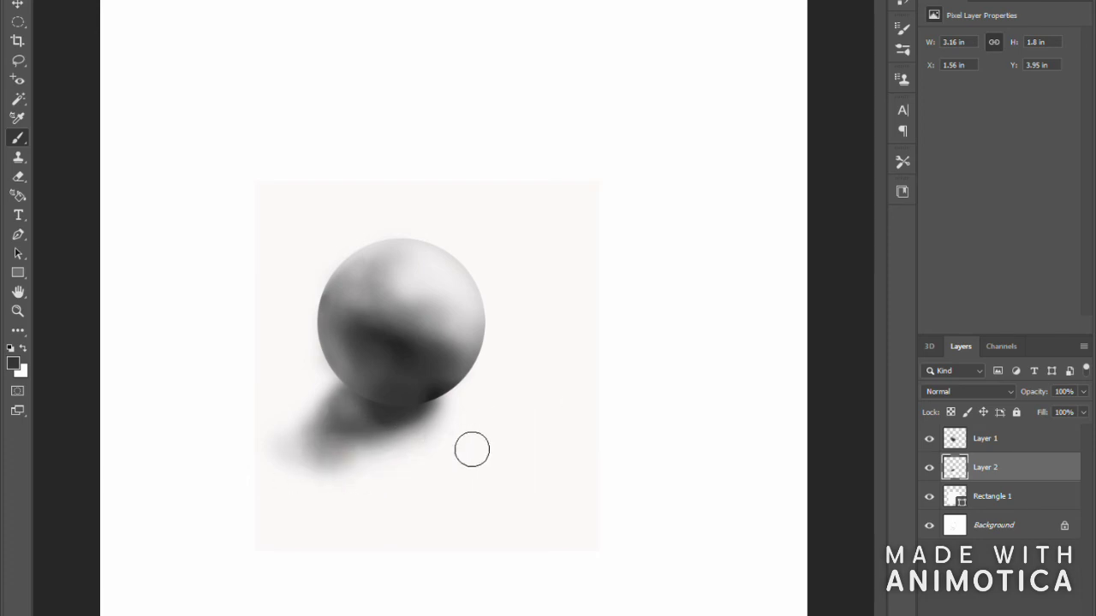